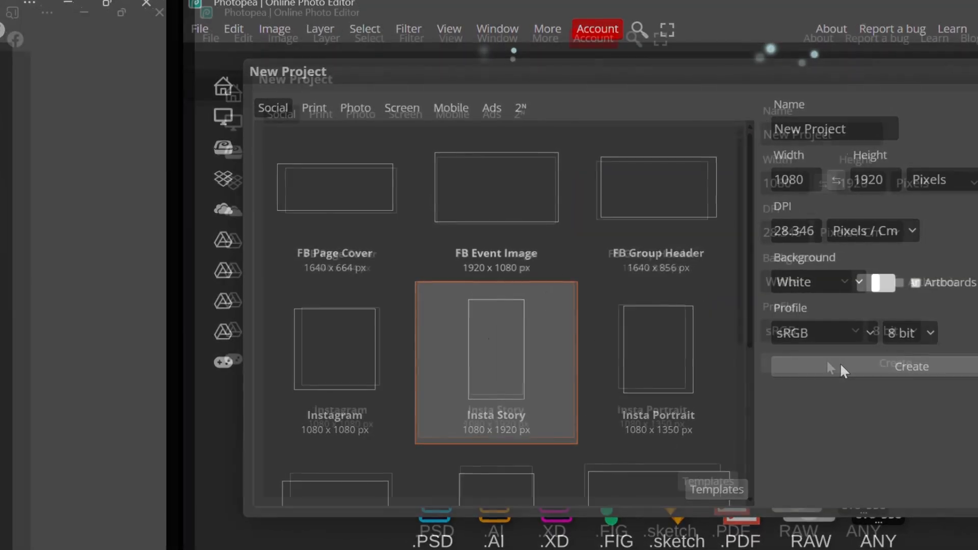
Create a new 1080 x 1920 px project from the Insta Story preset with a white background
{"action": "left_click", "coordinate": [839, 362]}
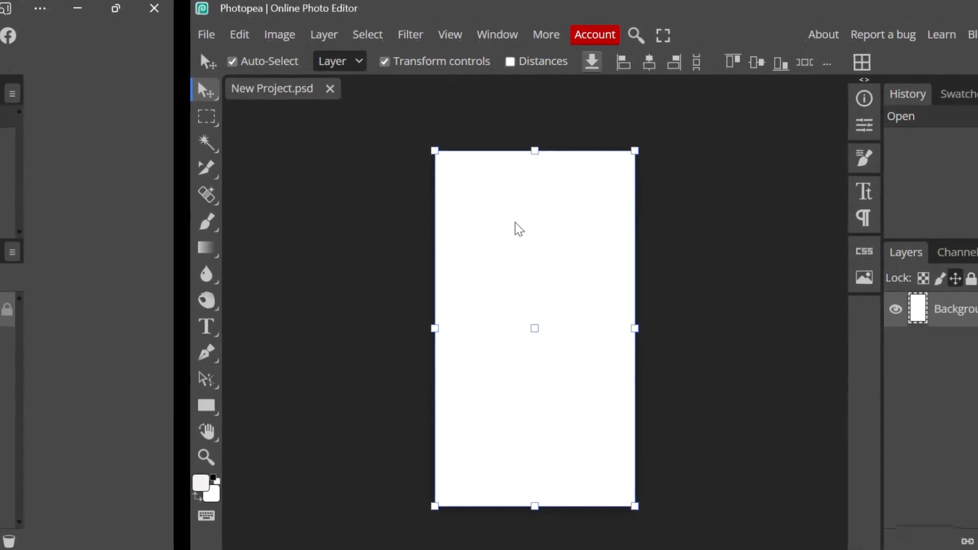
{"action": "scroll", "coordinate": [515, 222], "scroll_direction": "up", "scroll_amount": 2}
{"action": "scroll", "coordinate": [515, 222], "scroll_direction": "down", "scroll_amount": 1}
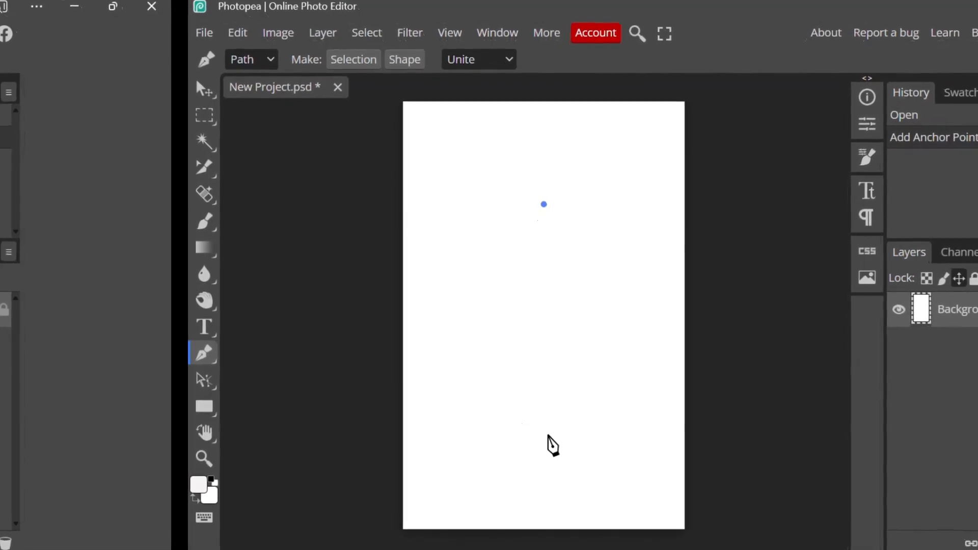
Draw a closed, tall and narrow spike-shaped path with curved sides at the middle of the canvas using the Pen tool
{"action": "left_click_drag", "start_coordinate": [545, 430], "coordinate": [610, 498]}
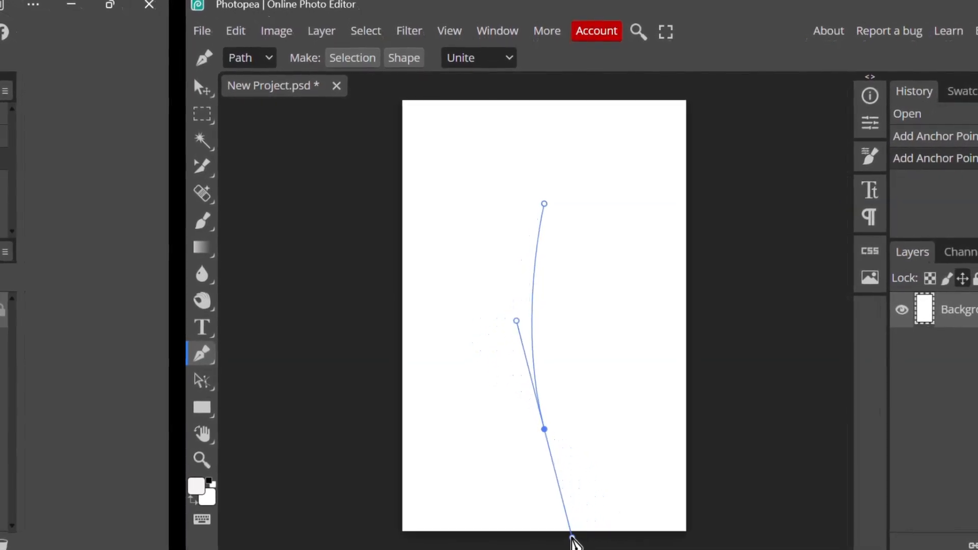
{"action": "left_click_drag", "start_coordinate": [568, 540], "coordinate": [581, 538]}
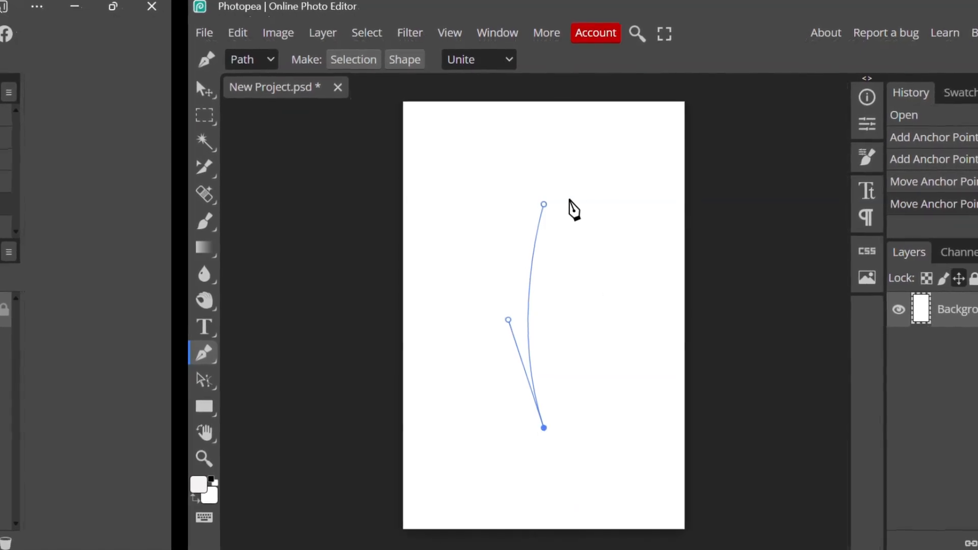
{"action": "scroll", "coordinate": [546, 220], "scroll_direction": "up", "scroll_amount": 3}
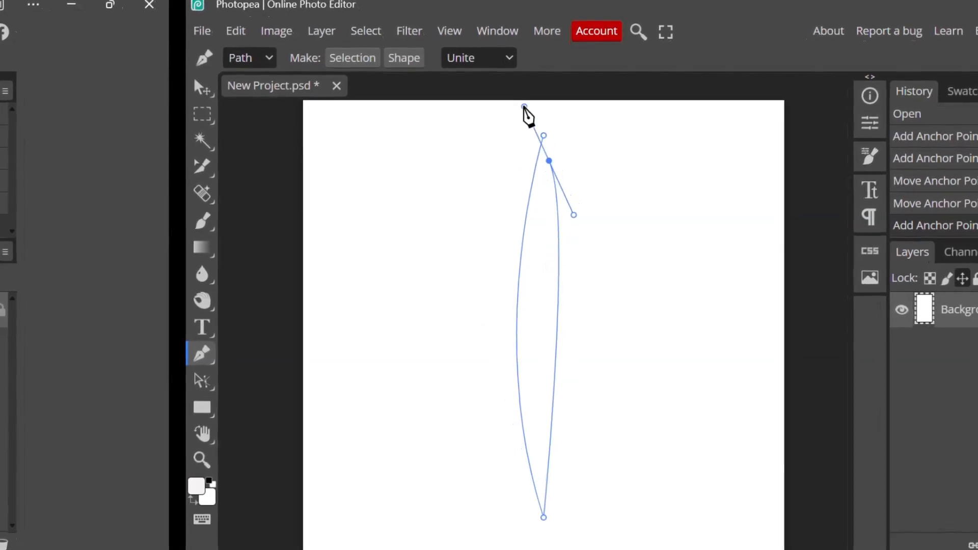
{"action": "scroll", "coordinate": [524, 117], "scroll_direction": "up", "scroll_amount": 2}
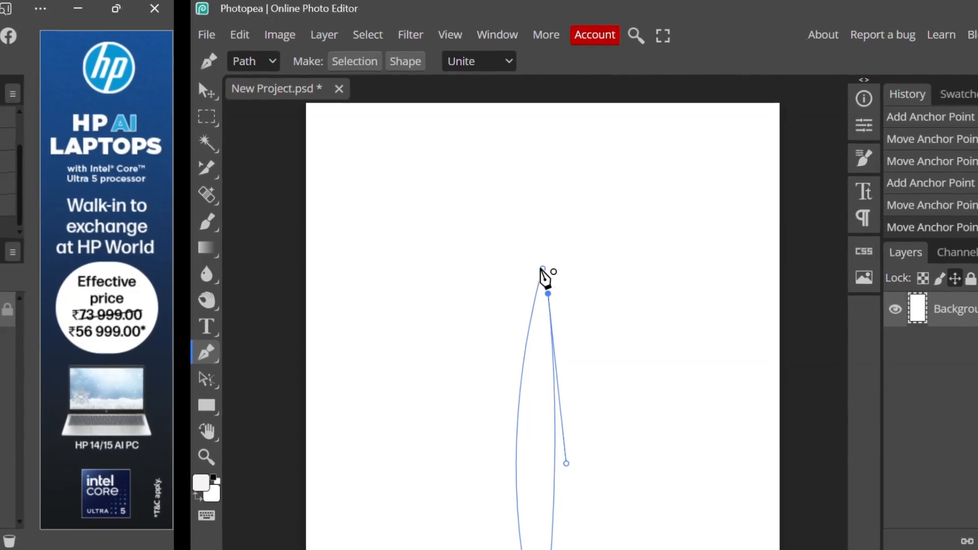
Set the foreground colour to black and add a new layer above the background
{"action": "left_click", "coordinate": [204, 486]}
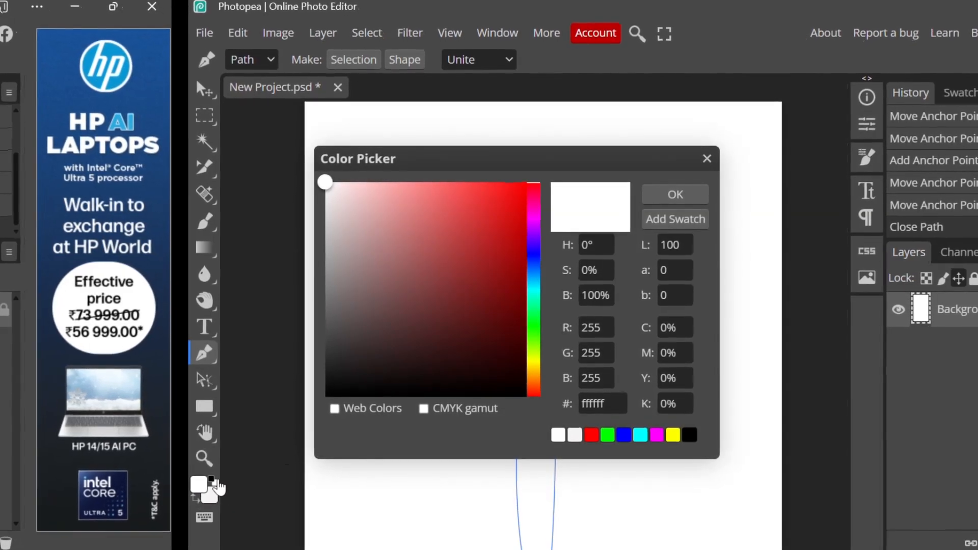
{"action": "left_click", "coordinate": [214, 481]}
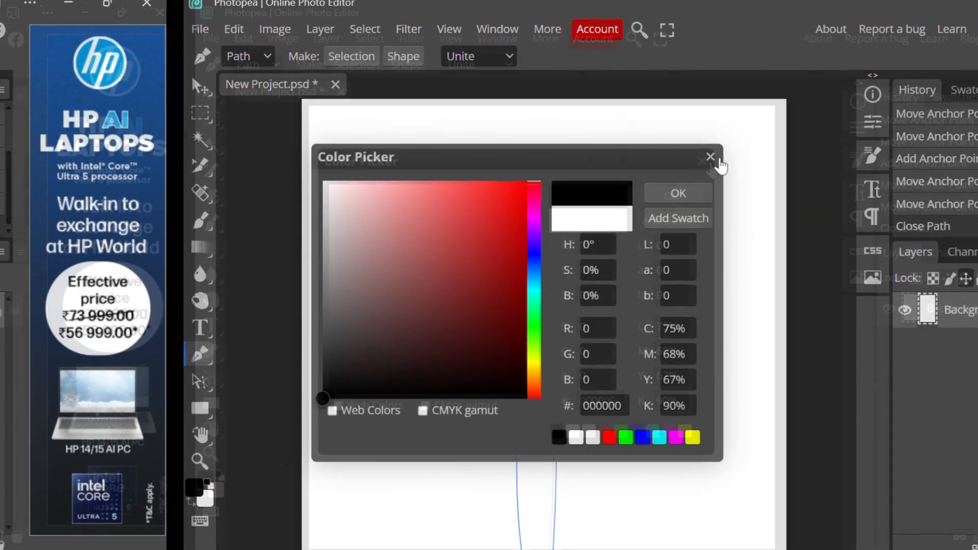
{"action": "left_click", "coordinate": [709, 158]}
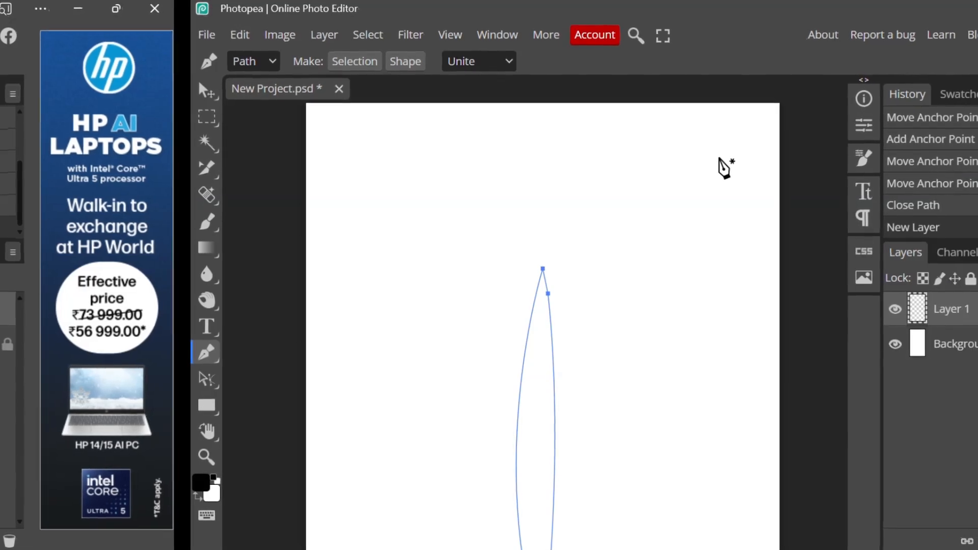
Fill the spike path with black on the new layer and remove the path
{"action": "right_click", "coordinate": [600, 366]}
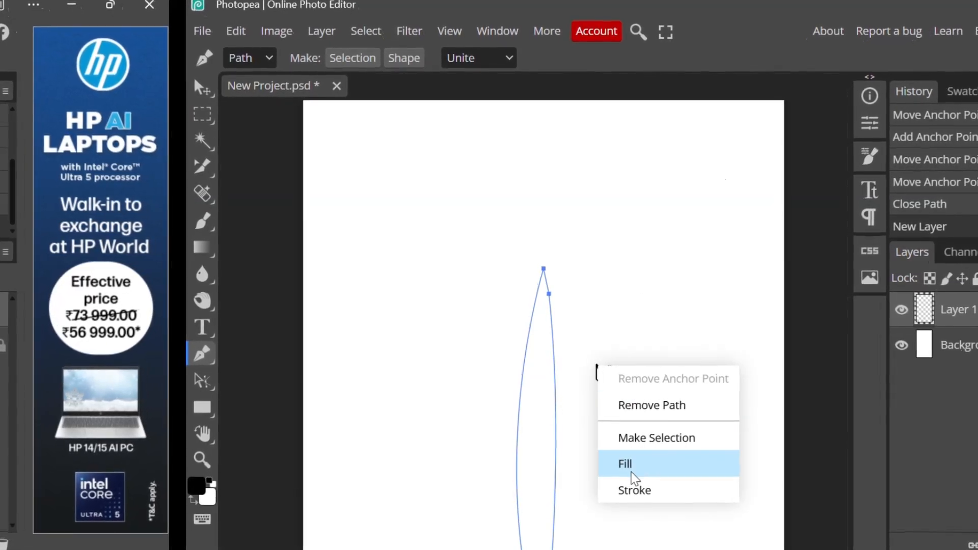
{"action": "left_click", "coordinate": [631, 469]}
{"action": "scroll", "coordinate": [631, 469], "scroll_direction": "down", "scroll_amount": 3}
{"action": "right_click", "coordinate": [630, 470]}
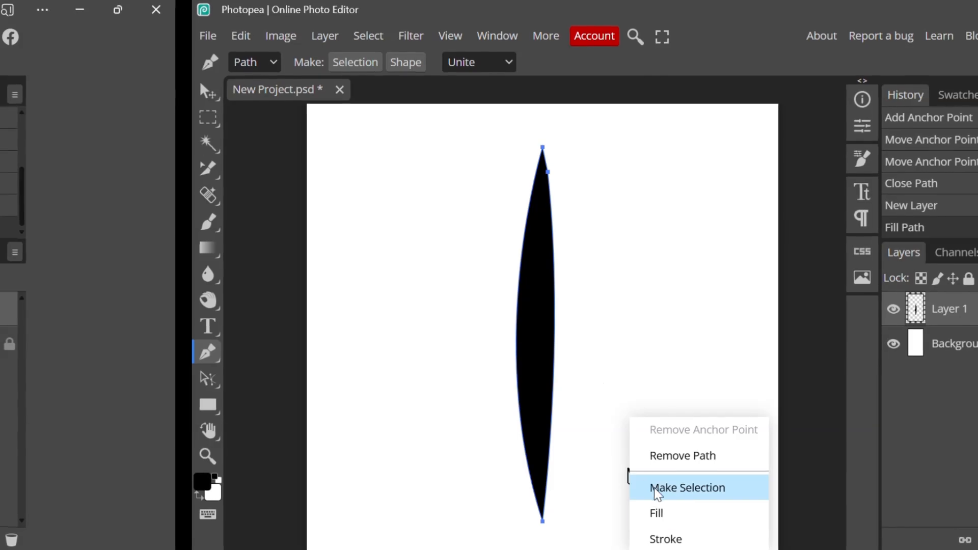
{"action": "left_click", "coordinate": [693, 457]}
{"action": "scroll", "coordinate": [545, 290], "scroll_direction": "down", "scroll_amount": 2}
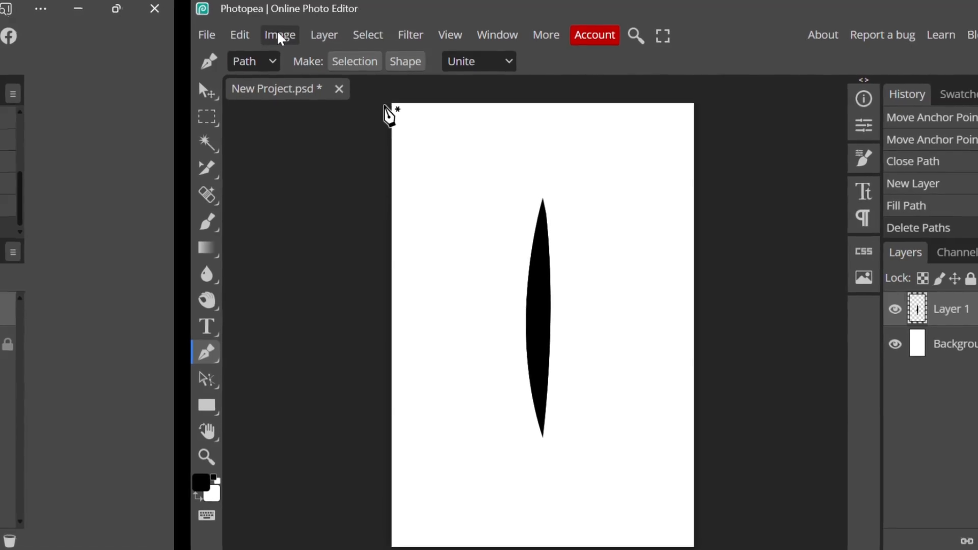
Apply a Motion Blur to the spike with an angle of 90° and a distance of 500 px
{"action": "left_click", "coordinate": [399, 36]}
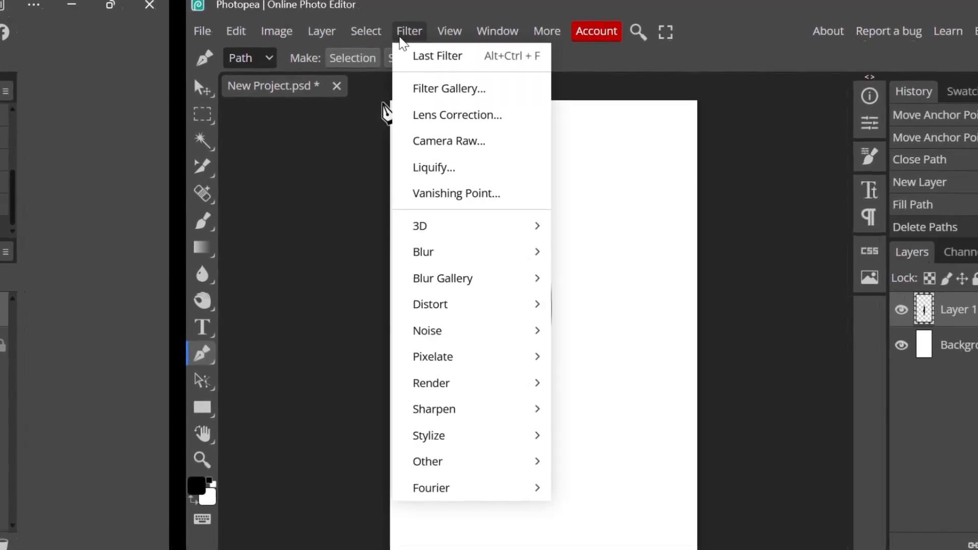
{"action": "mouse_move", "coordinate": [453, 244]}
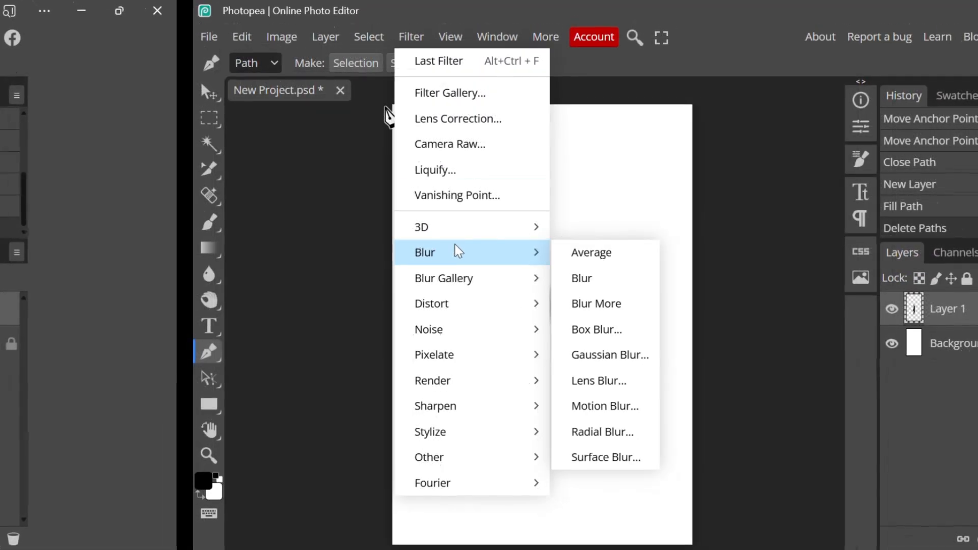
{"action": "left_click", "coordinate": [617, 406]}
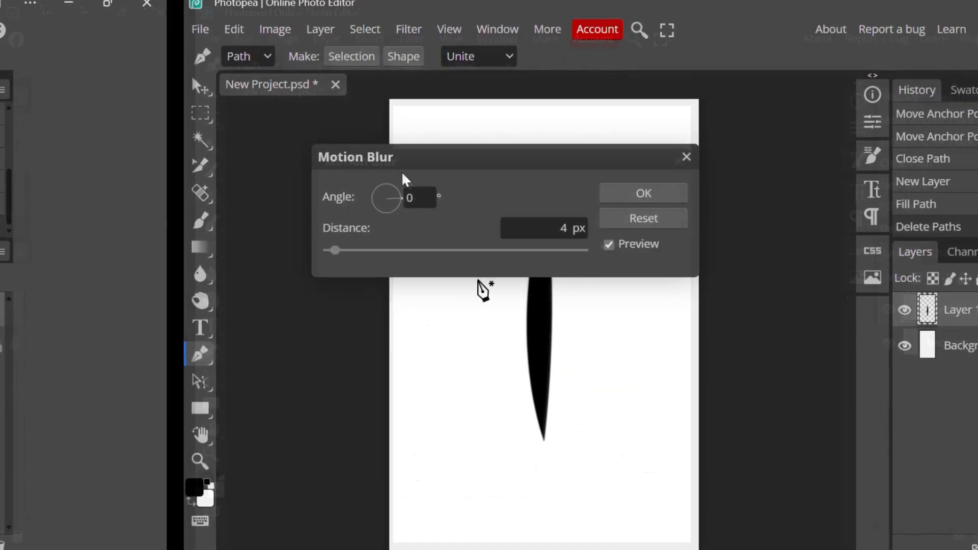
{"action": "left_click", "coordinate": [435, 203]}
{"action": "key", "text": "BackSpace"}
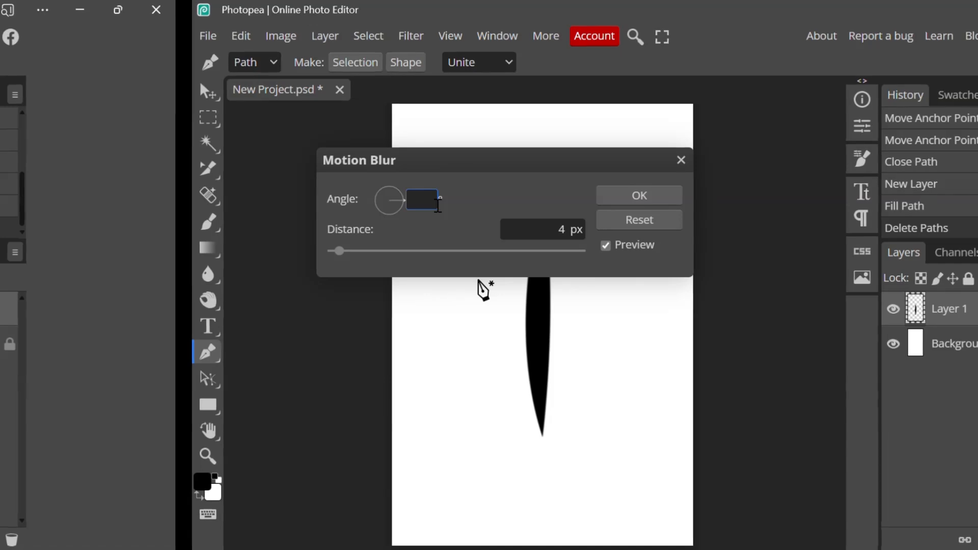
{"action": "type", "text": "9"}
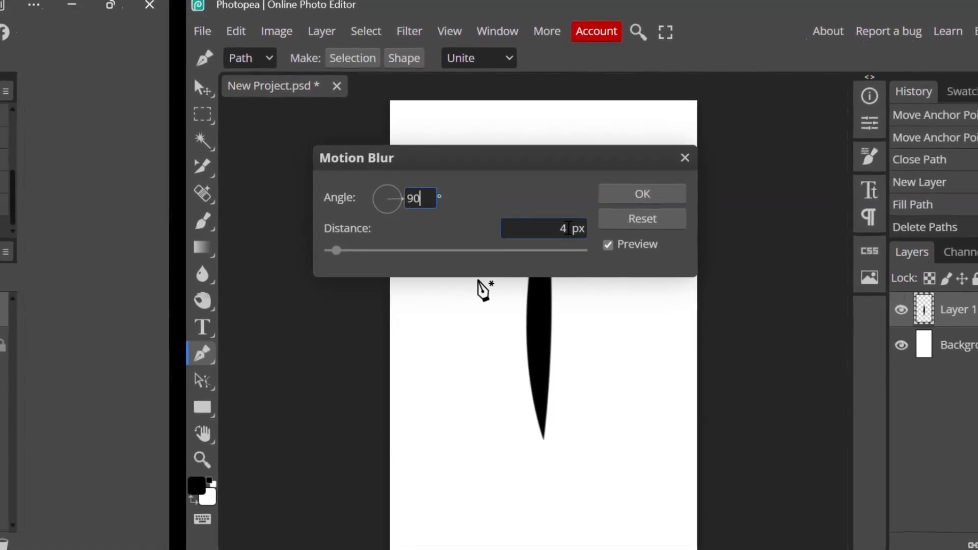
{"action": "left_click", "coordinate": [582, 239]}
{"action": "key", "text": "BackSpace"}
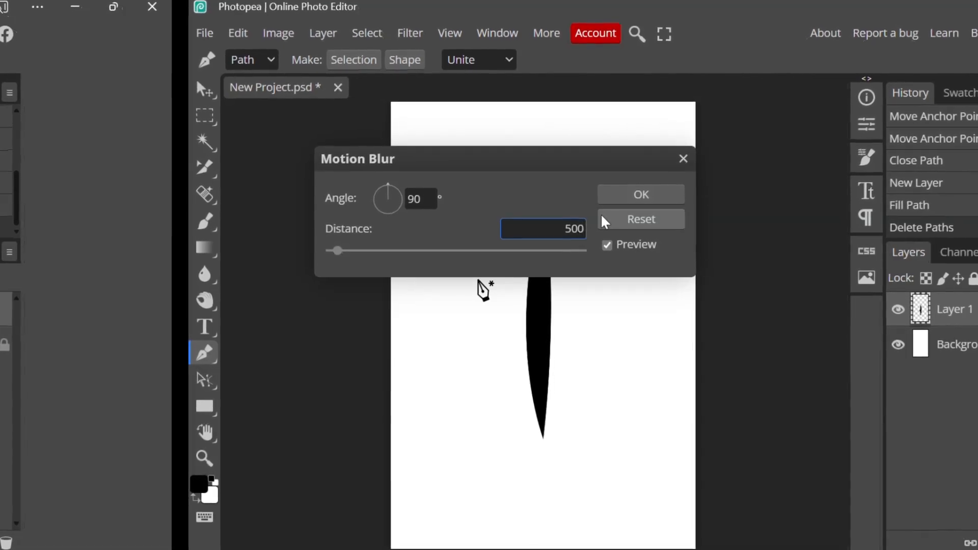
{"action": "left_click", "coordinate": [621, 201]}
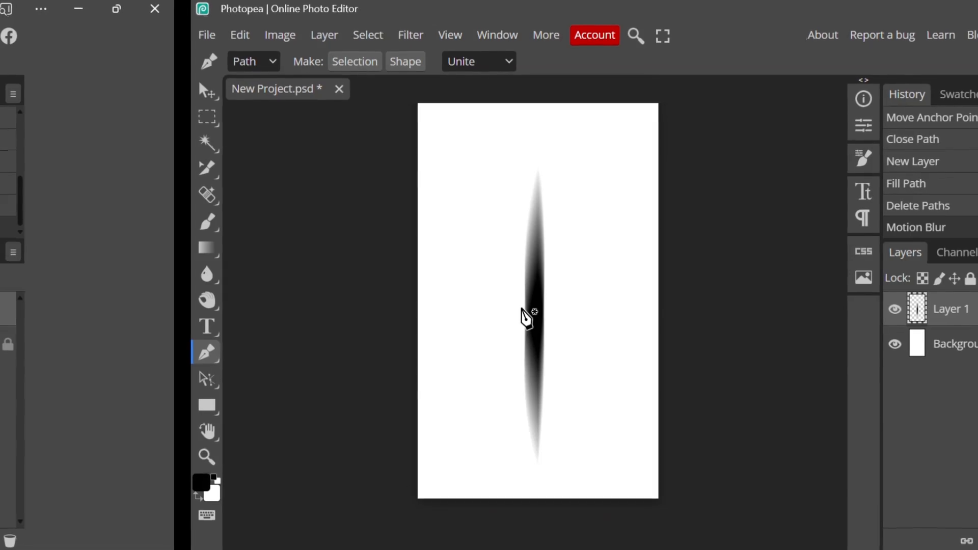
Apply a Gaussian Blur with a radius of 8.2 px to the spike
{"action": "left_click", "coordinate": [407, 31]}
{"action": "mouse_move", "coordinate": [469, 254]}
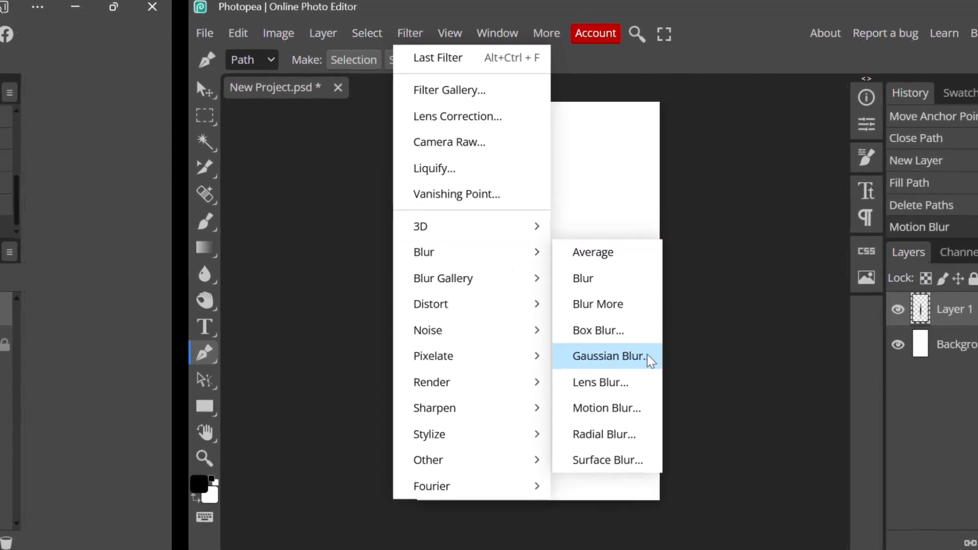
{"action": "left_click", "coordinate": [604, 357]}
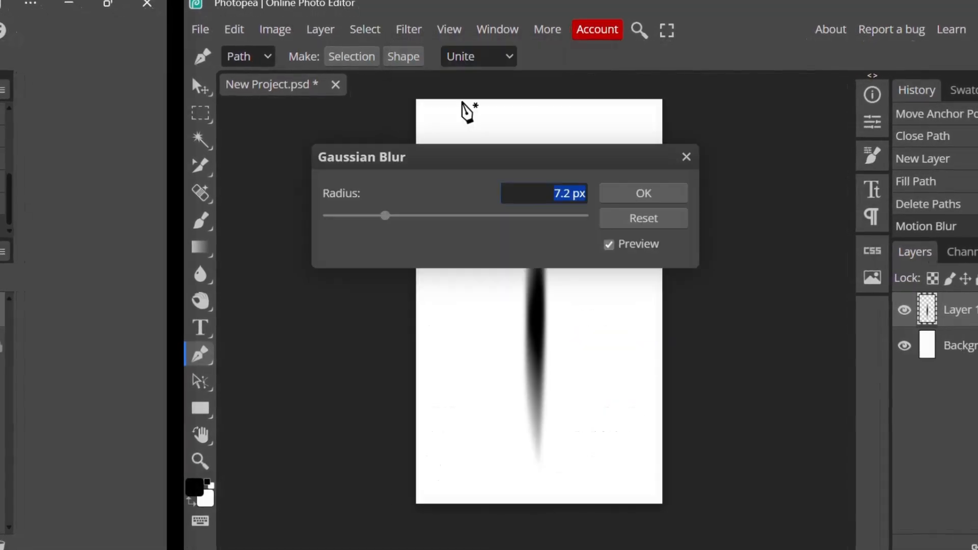
{"action": "left_click", "coordinate": [566, 197]}
{"action": "key", "text": "BackSpace"}
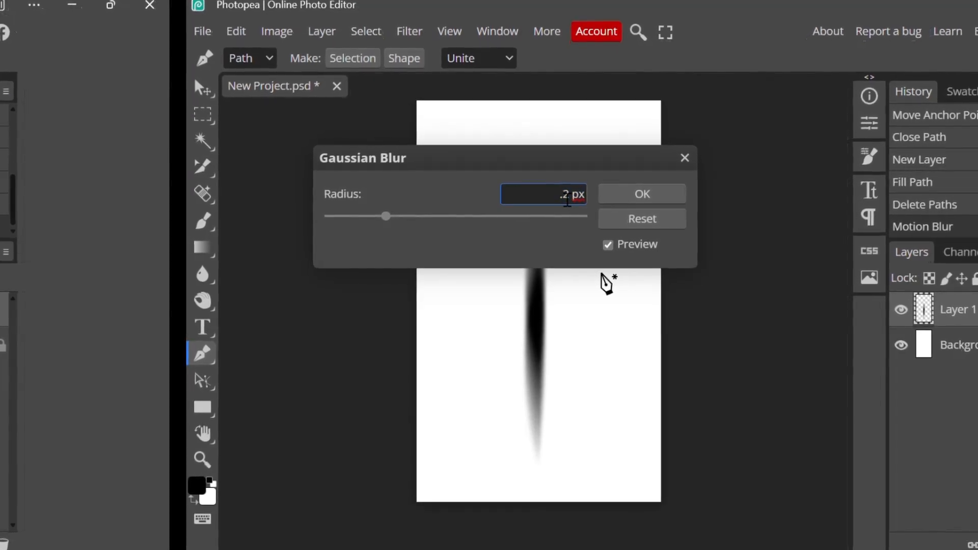
{"action": "type", "text": "8"}
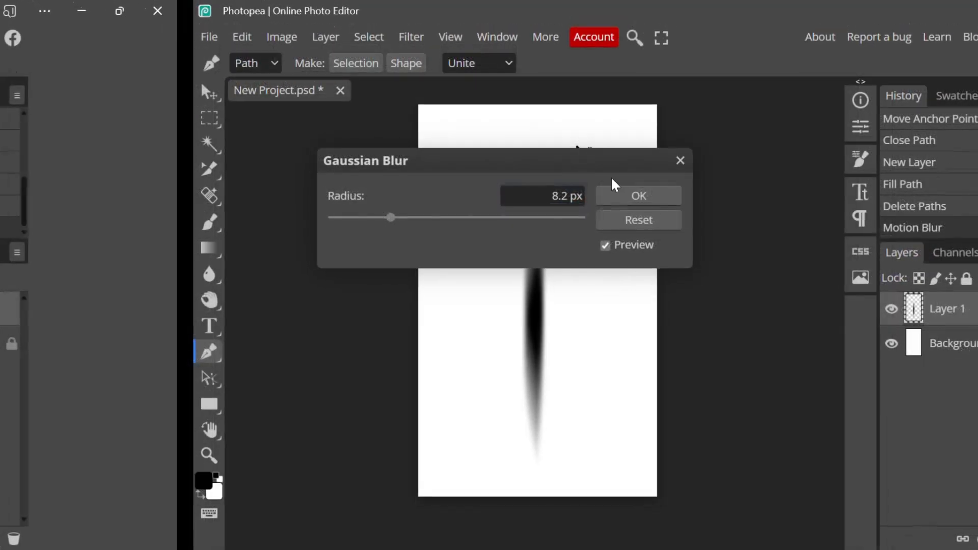
{"action": "left_click", "coordinate": [628, 196]}
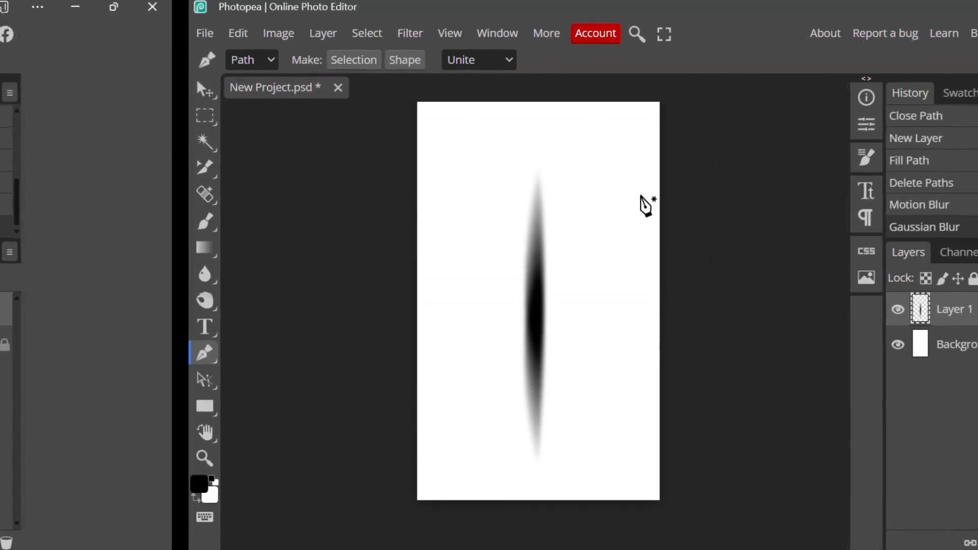
Duplicate the blurred spike layer
{"action": "right_click", "coordinate": [937, 309]}
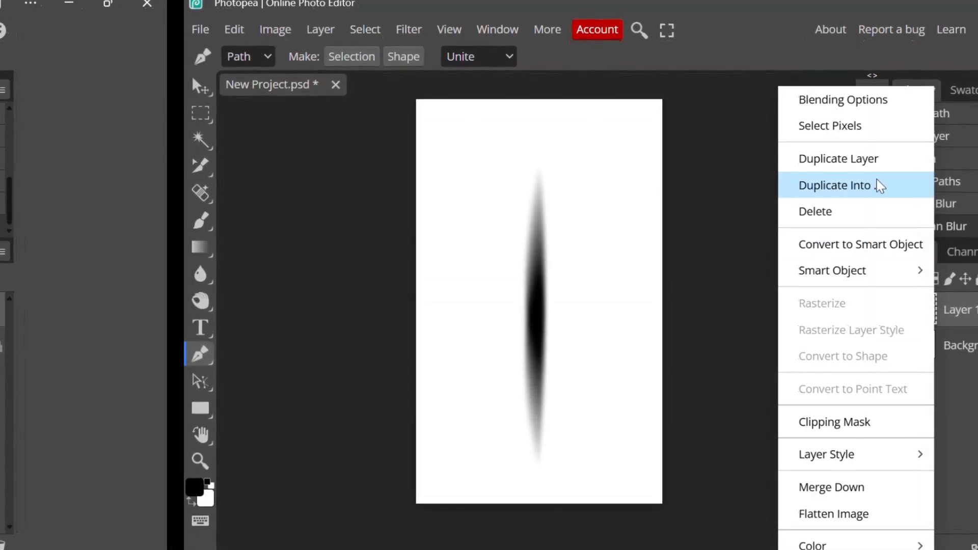
{"action": "left_click", "coordinate": [837, 159]}
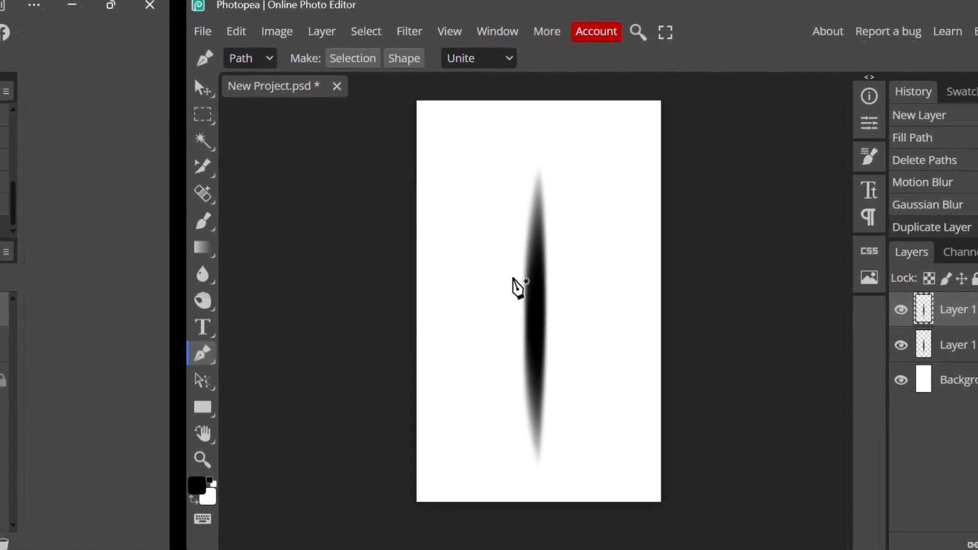
{"action": "left_click", "coordinate": [969, 334]}
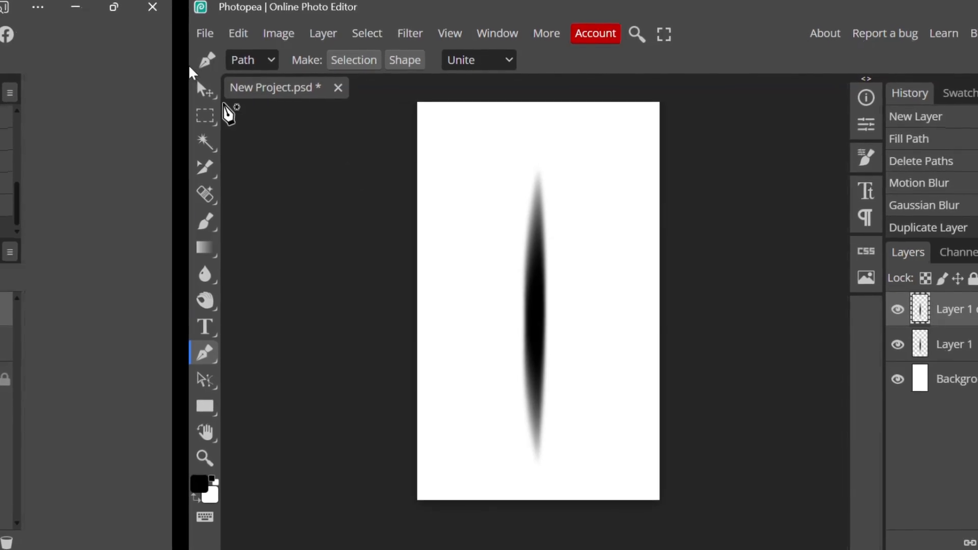
Try a 90° counter-clockwise image rotation to turn the spike copy, and revert to the state before it
{"action": "left_click", "coordinate": [230, 35]}
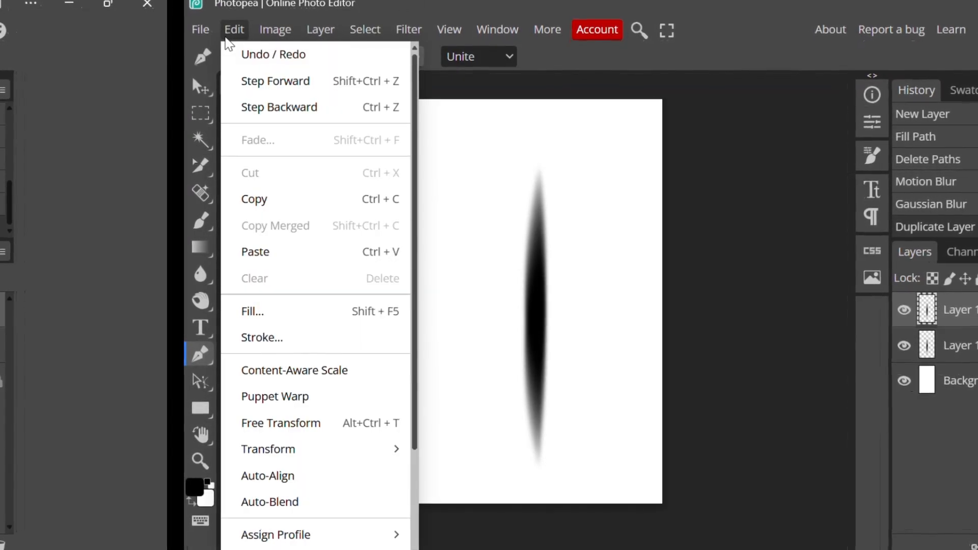
{"action": "left_click", "coordinate": [275, 31]}
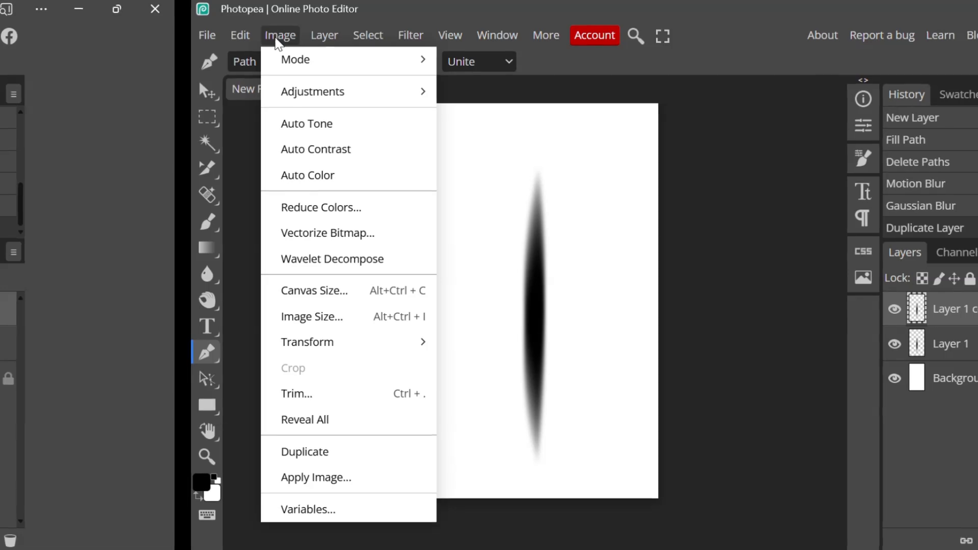
{"action": "mouse_move", "coordinate": [352, 342]}
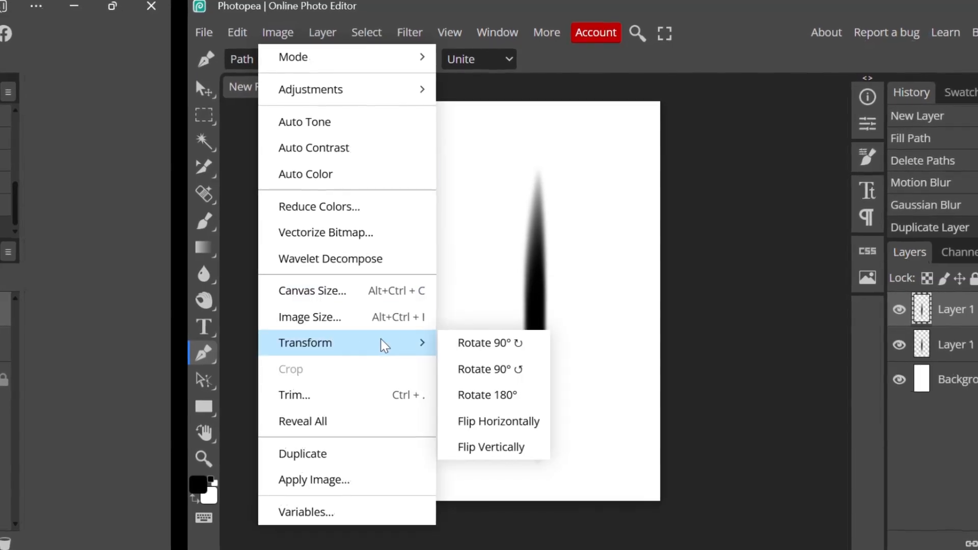
{"action": "left_click", "coordinate": [495, 370]}
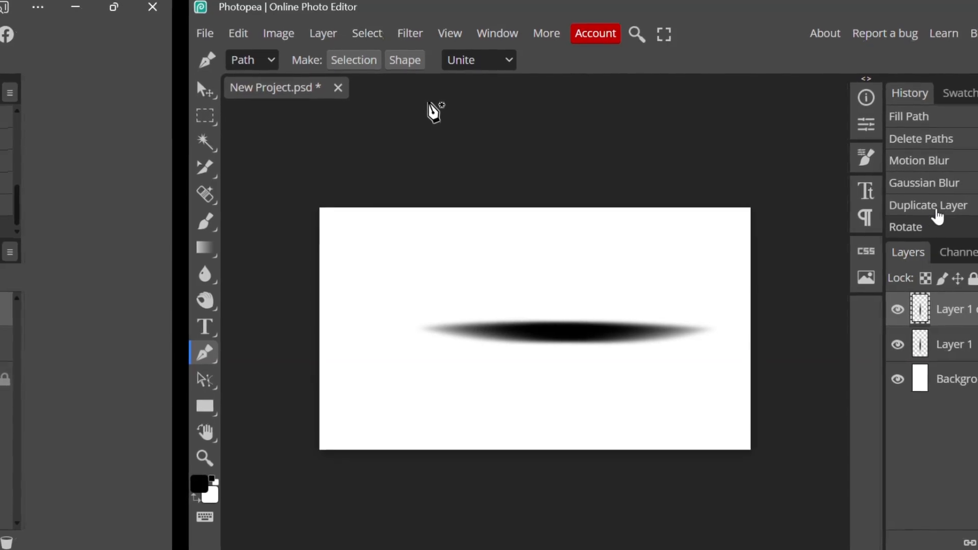
{"action": "left_click", "coordinate": [945, 207]}
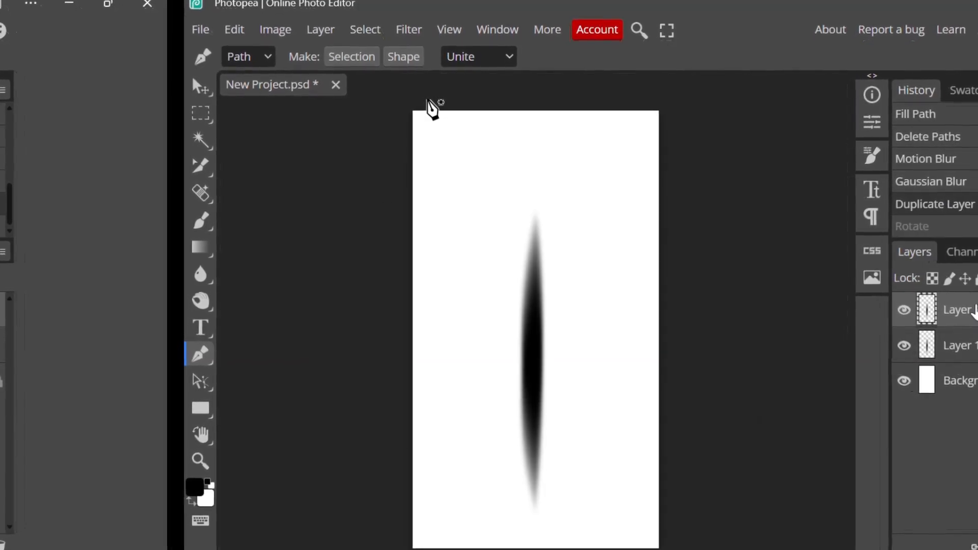
Rotate the spike copy by about 89.2° around its centre to form a cross and merge it down into the original spike layer
{"action": "key", "text": "v"}
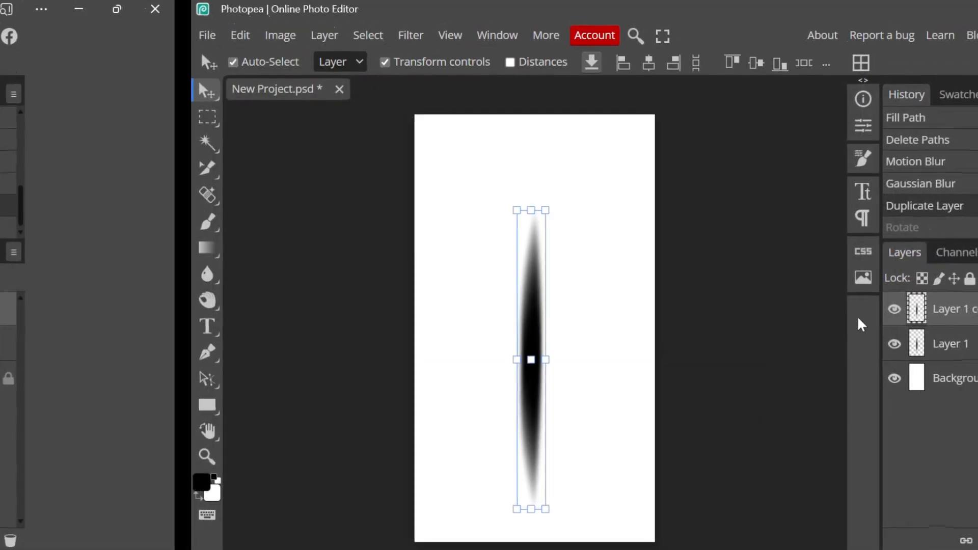
{"action": "left_click_drag", "start_coordinate": [550, 360], "coordinate": [531, 497]}
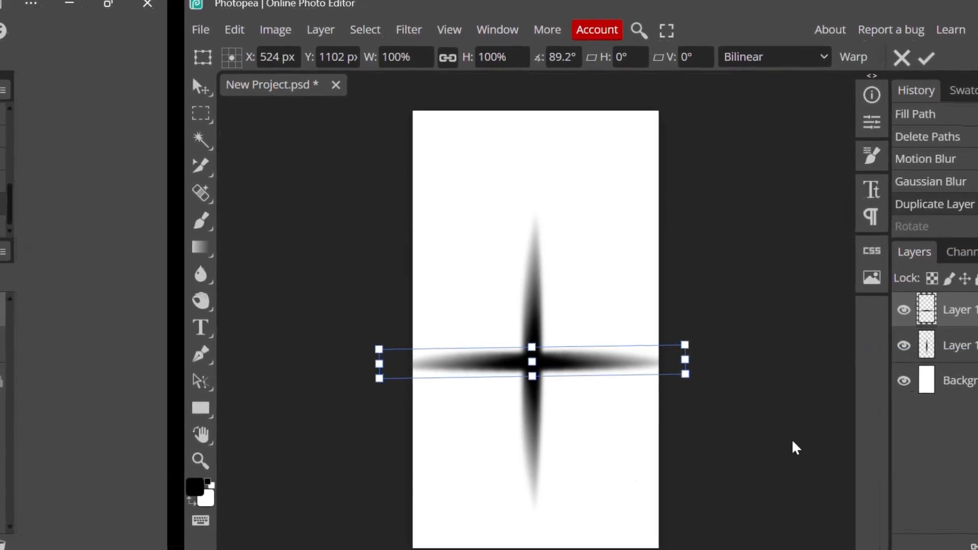
{"action": "right_click", "coordinate": [952, 309]}
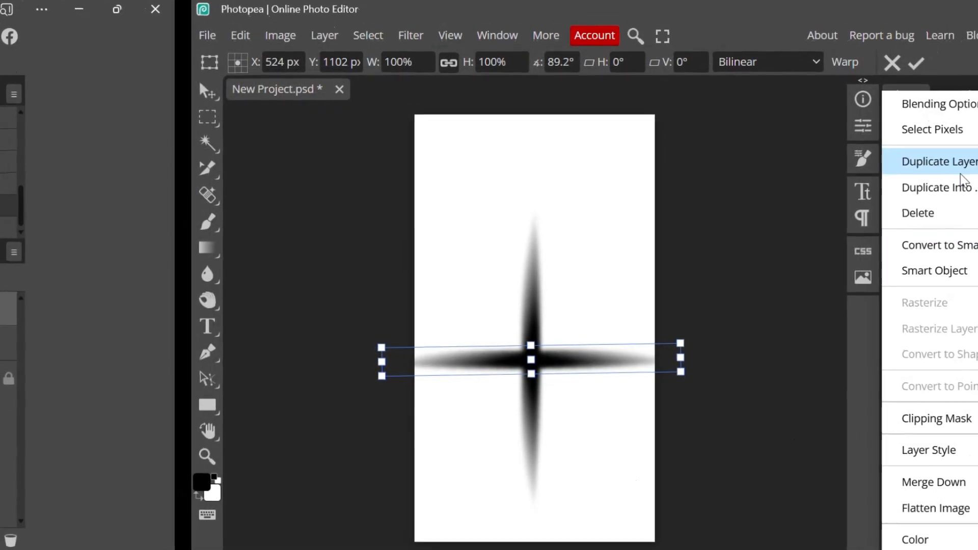
{"action": "left_click", "coordinate": [942, 486]}
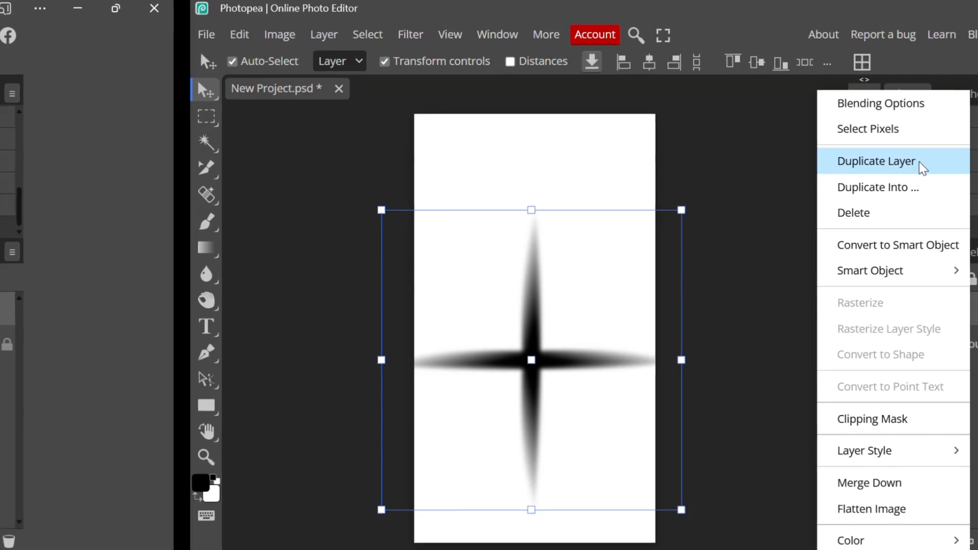
Duplicate the merged cross layer, scale the copy down to 56.14%, and centre it over the original cross
{"action": "left_click", "coordinate": [920, 163]}
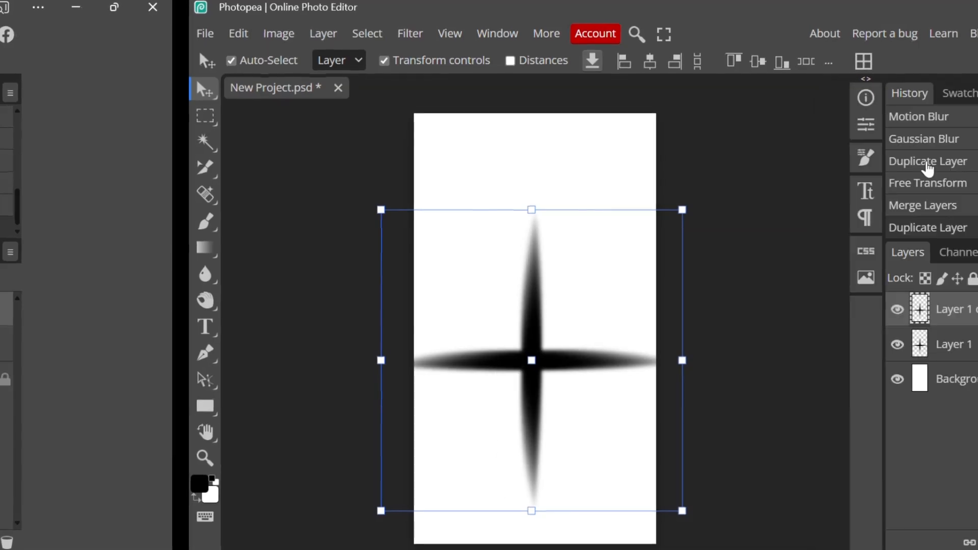
{"action": "left_click_drag", "start_coordinate": [685, 516], "coordinate": [552, 429]}
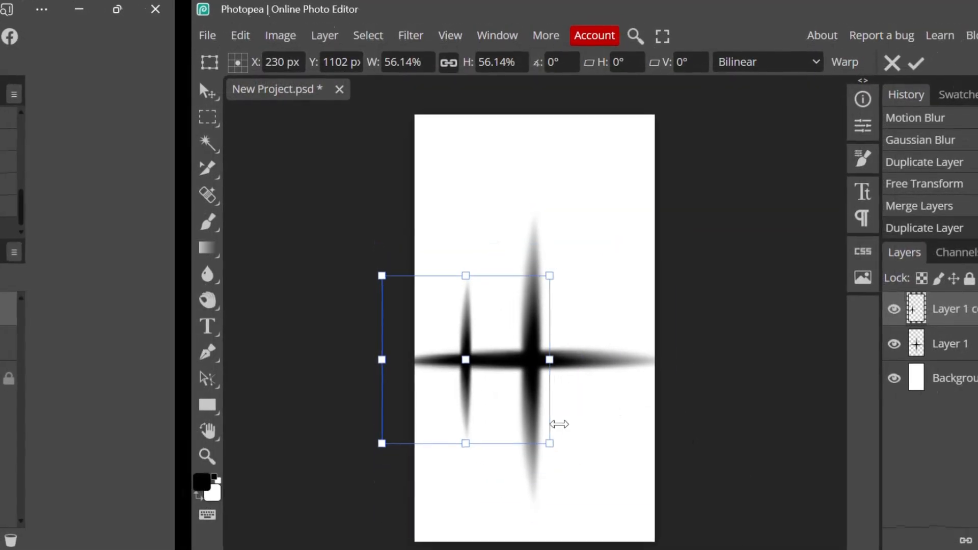
{"action": "left_click_drag", "start_coordinate": [481, 379], "coordinate": [548, 378]}
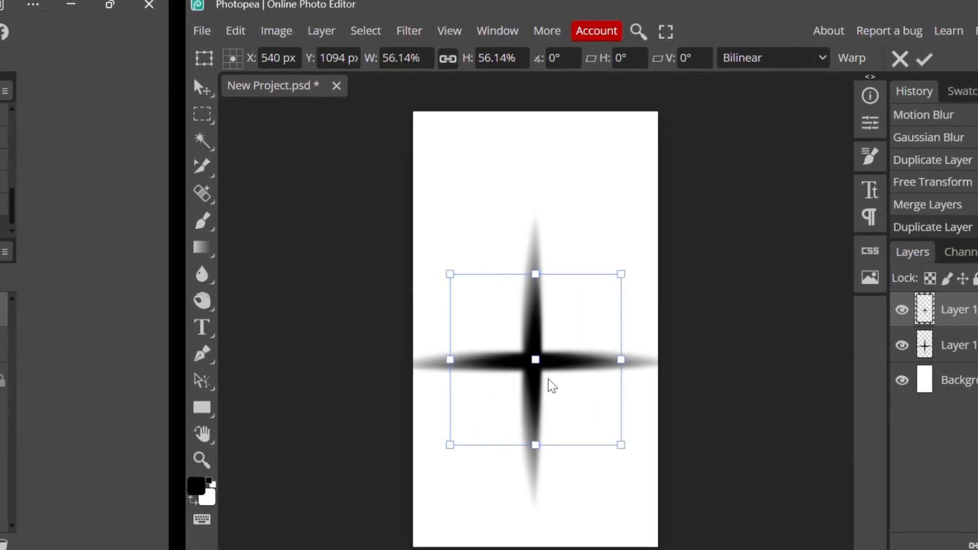
Rotate the smaller cross to about -45.7° so its spikes run diagonally, and merge it down into the original cross layer
{"action": "left_click_drag", "start_coordinate": [542, 453], "coordinate": [609, 428]}
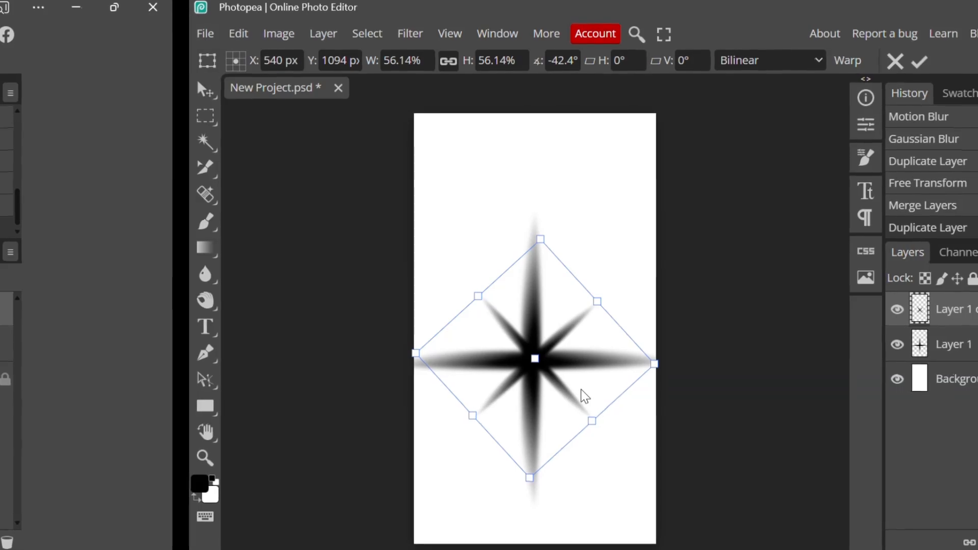
{"action": "left_click_drag", "start_coordinate": [585, 396], "coordinate": [584, 397]}
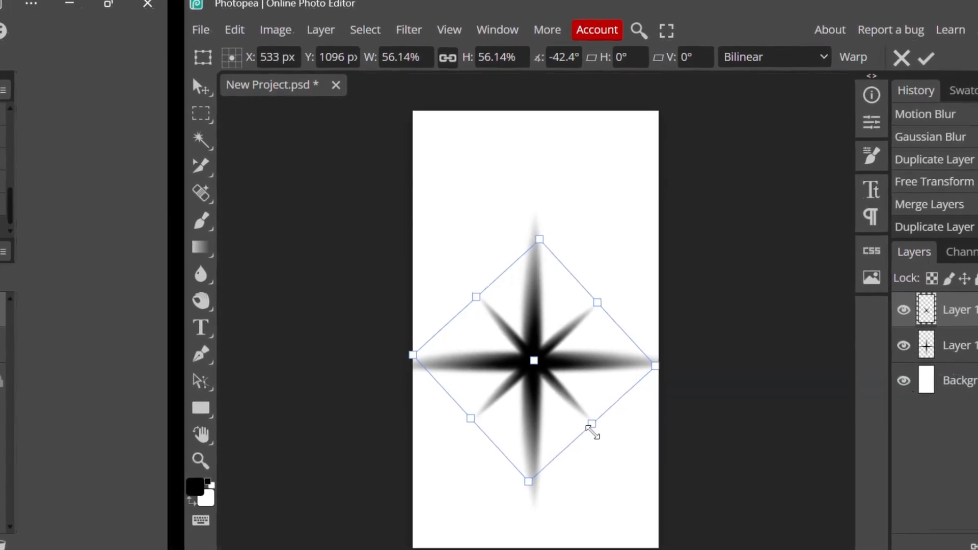
{"action": "left_click_drag", "start_coordinate": [592, 439], "coordinate": [601, 438]}
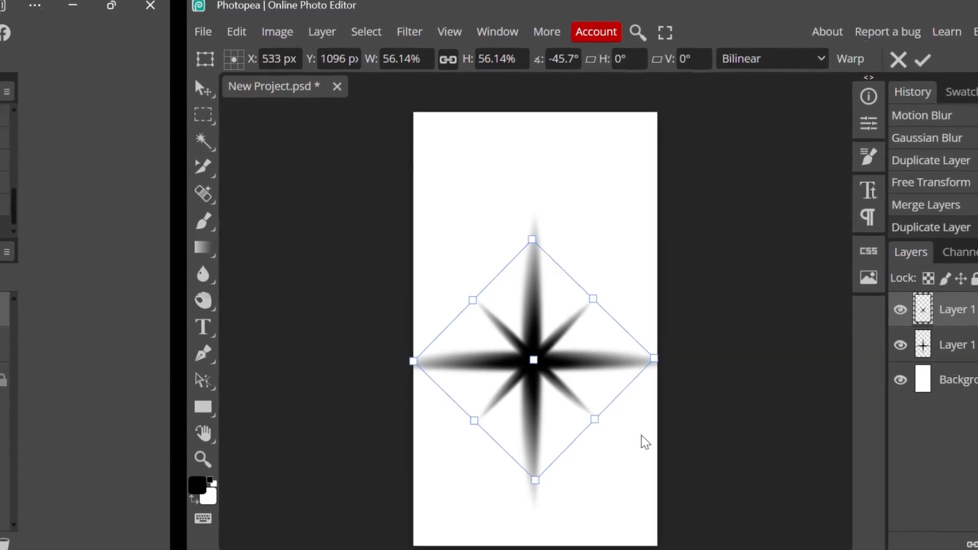
{"action": "right_click", "coordinate": [949, 314]}
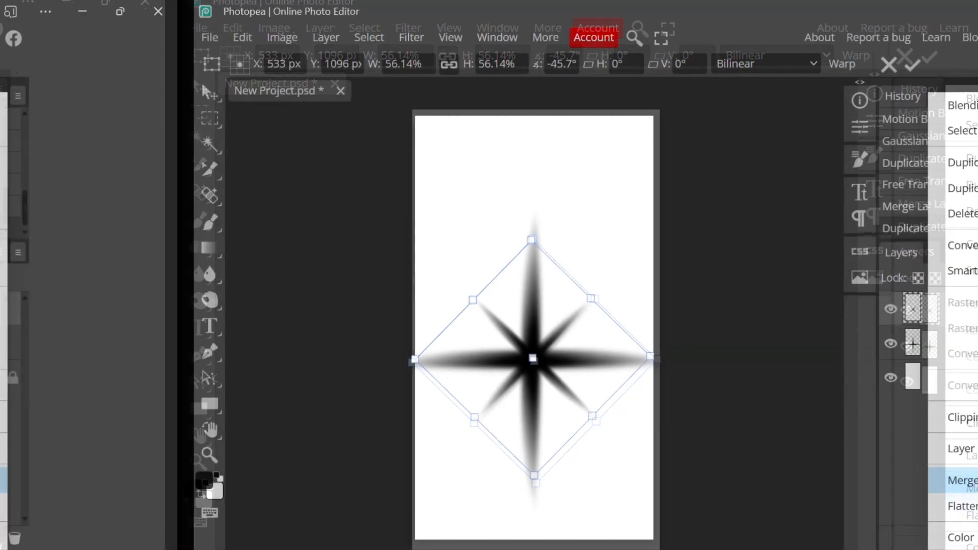
{"action": "left_click", "coordinate": [965, 480]}
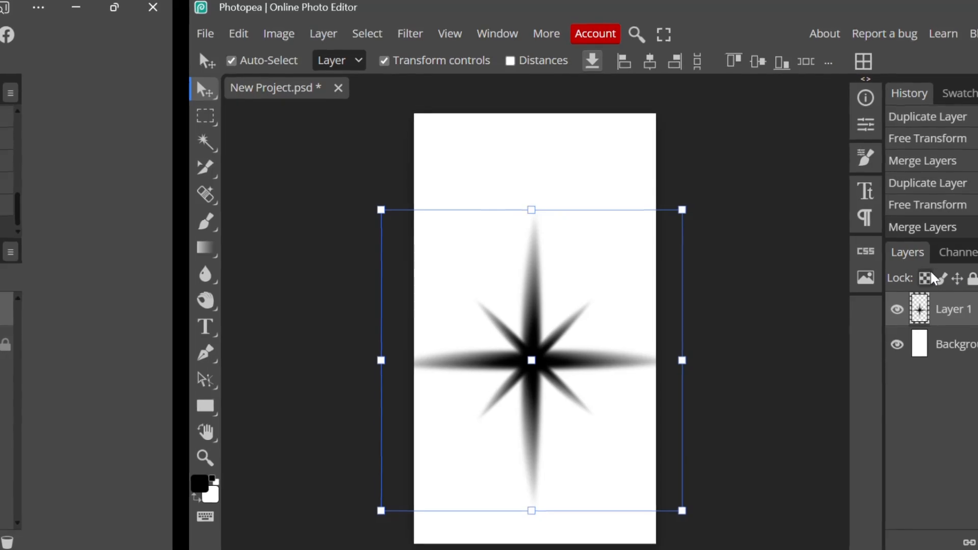
Paint the star's centre in black using a soft round brush with a size of 250 px and 0% hardness
{"action": "key", "text": "b"}
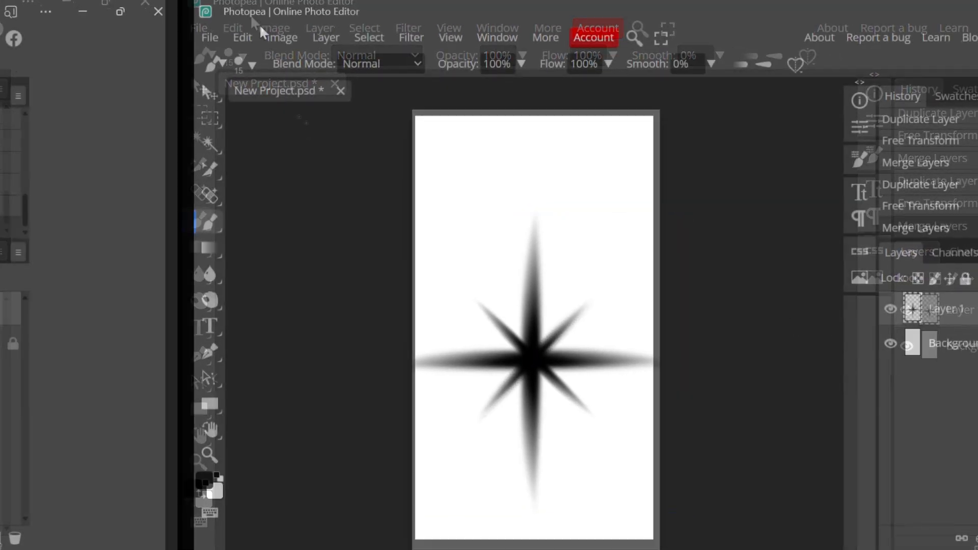
{"action": "left_click", "coordinate": [250, 61]}
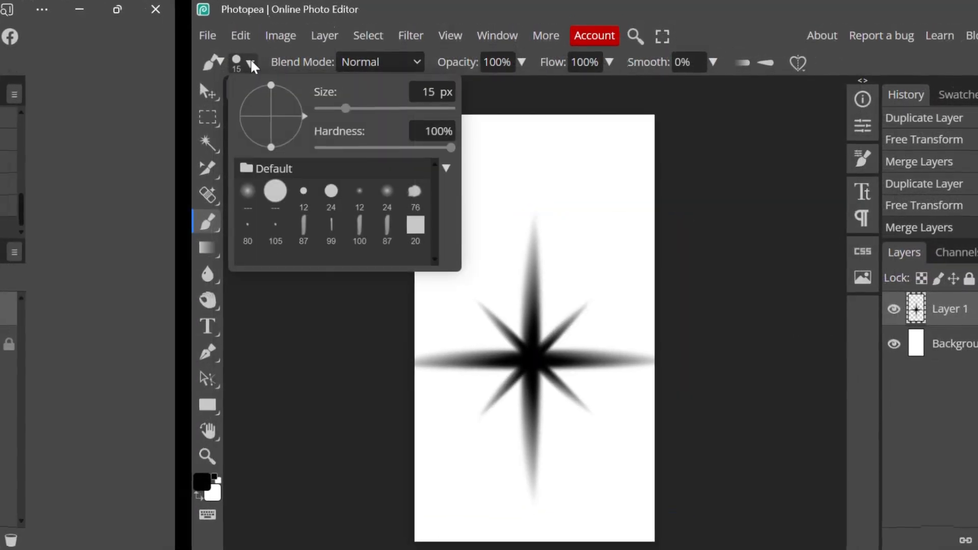
{"action": "left_click", "coordinate": [252, 196]}
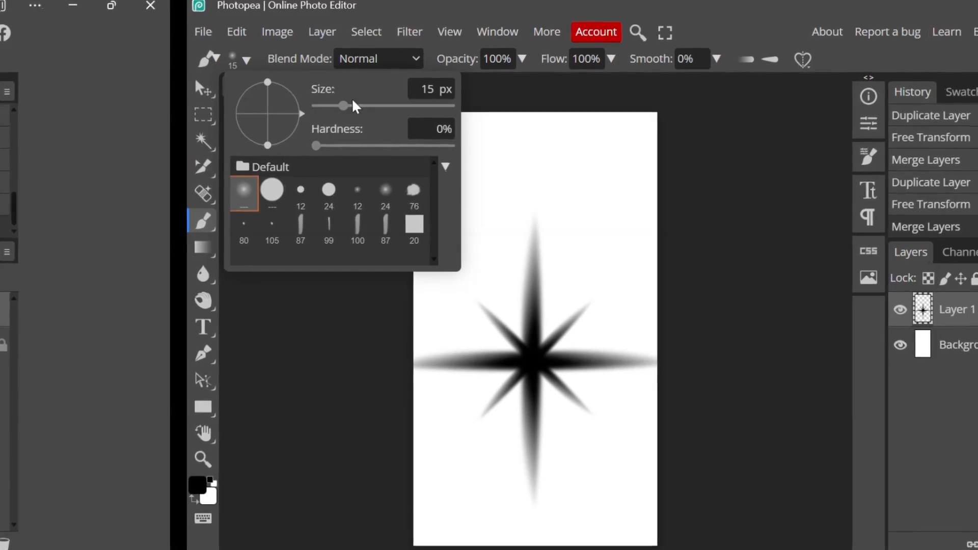
{"action": "mouse_move", "coordinate": [345, 107]}
{"action": "left_mouse_down"}
{"action": "mouse_move", "coordinate": [438, 133]}
{"action": "mouse_move", "coordinate": [405, 151]}
{"action": "left_mouse_up"}
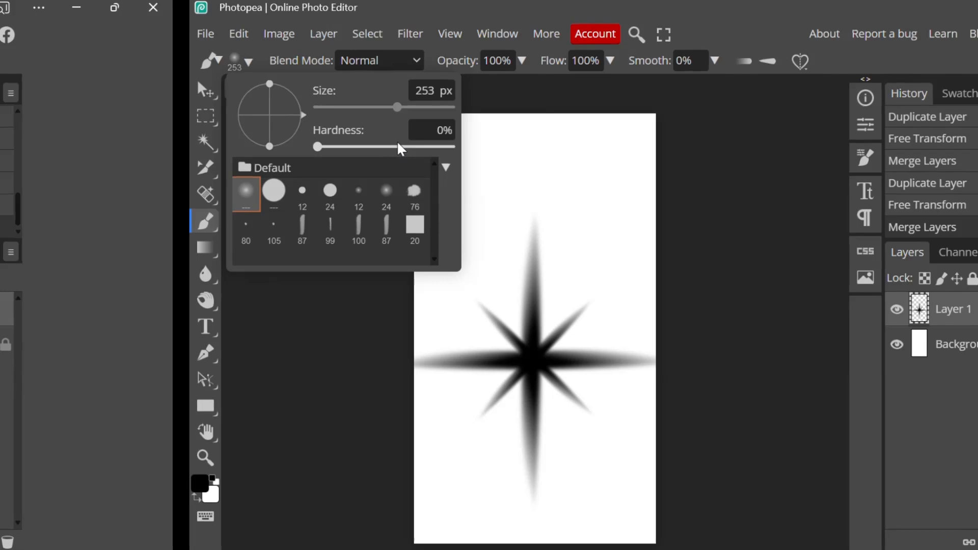
{"action": "left_click", "coordinate": [440, 97]}
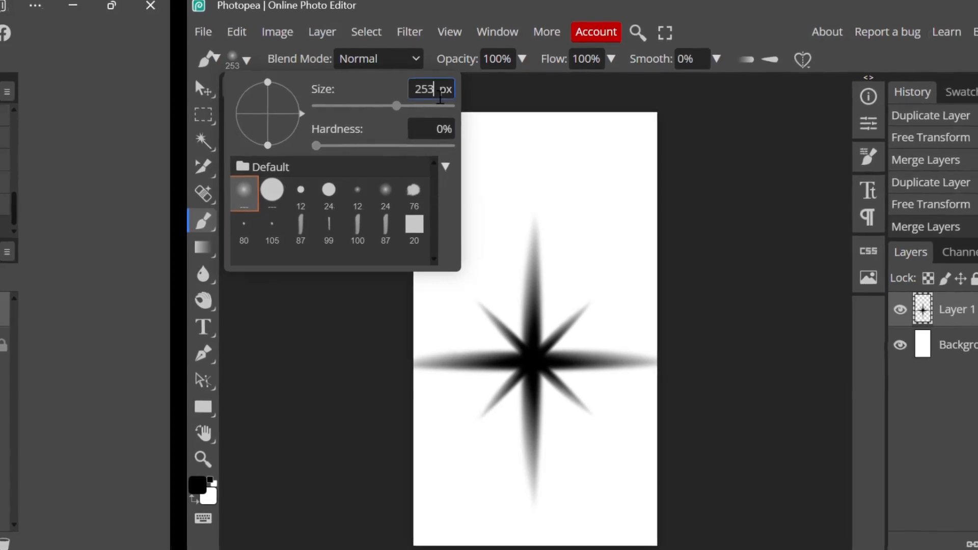
{"action": "type", "text": "250"}
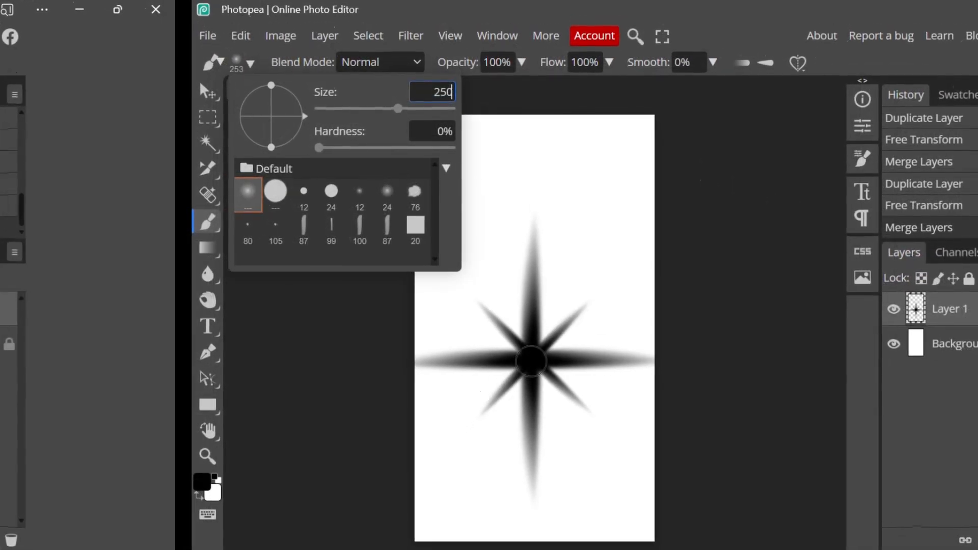
{"action": "left_click", "coordinate": [531, 361]}
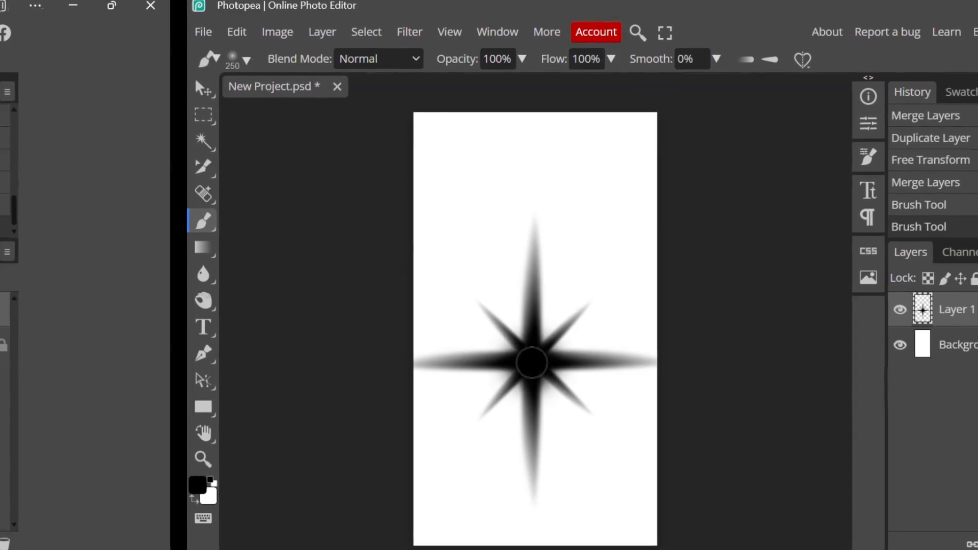
Define the finished star as a new brush and stamp it once above the original star as a test
{"action": "scroll", "coordinate": [531, 362], "scroll_direction": "down", "scroll_amount": 3}
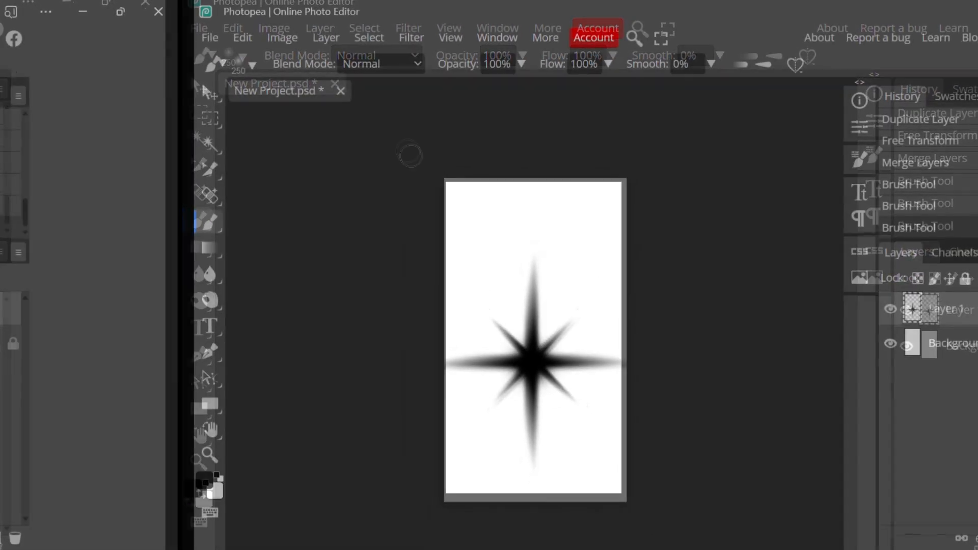
{"action": "left_click", "coordinate": [240, 35]}
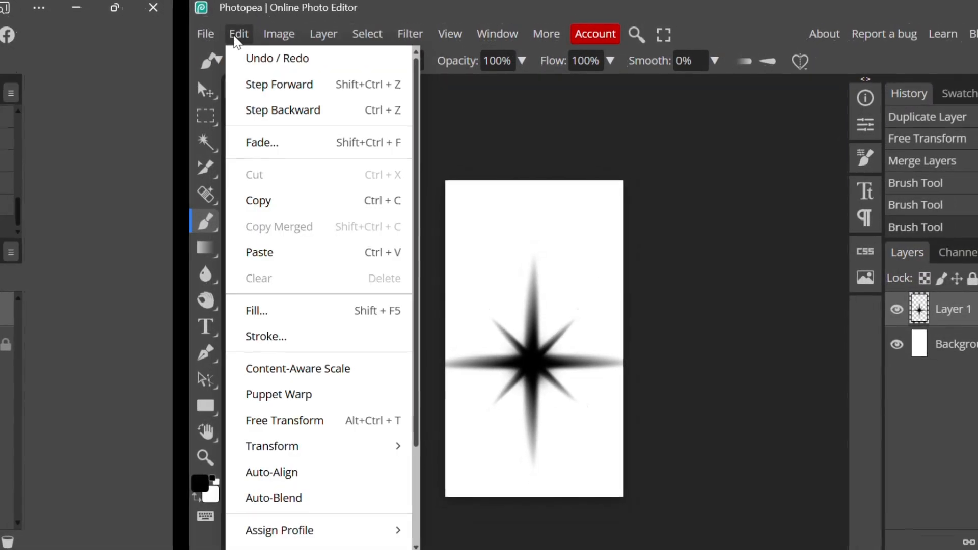
{"action": "scroll", "coordinate": [298, 417], "scroll_direction": "down", "scroll_amount": 2}
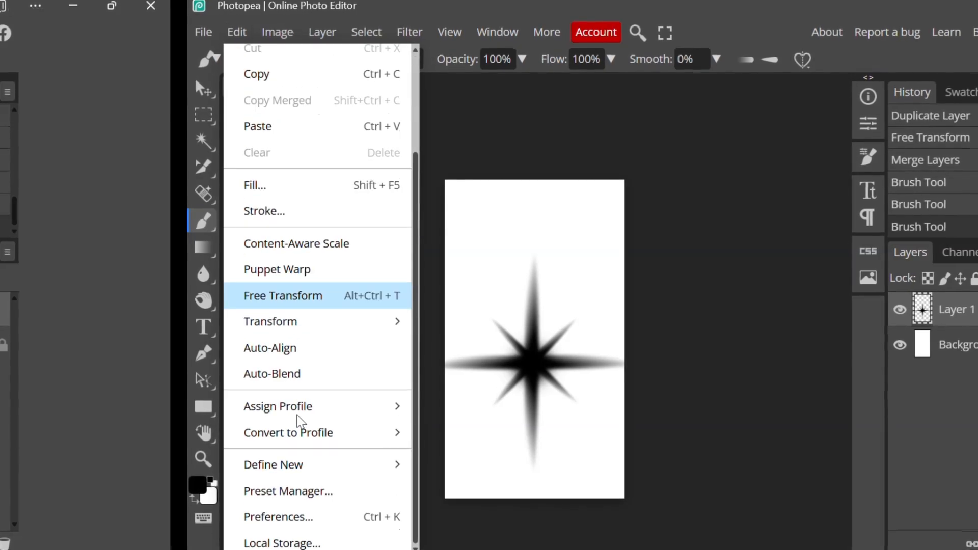
{"action": "mouse_move", "coordinate": [382, 469]}
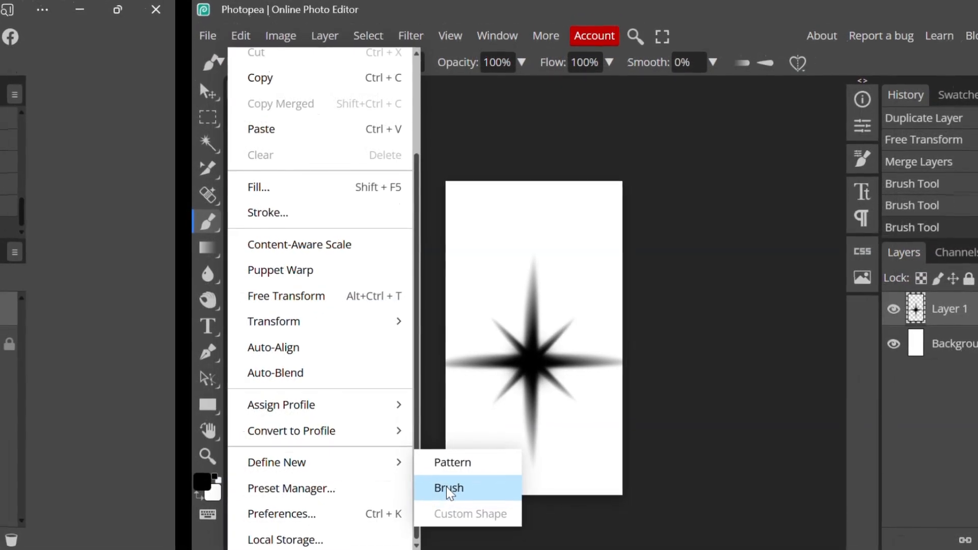
{"action": "left_click", "coordinate": [446, 487]}
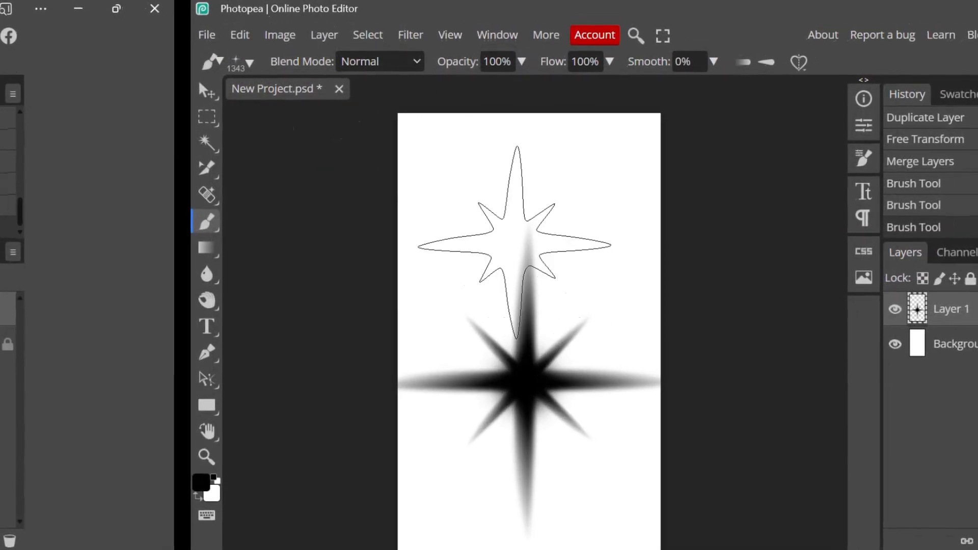
{"action": "left_click", "coordinate": [515, 242]}
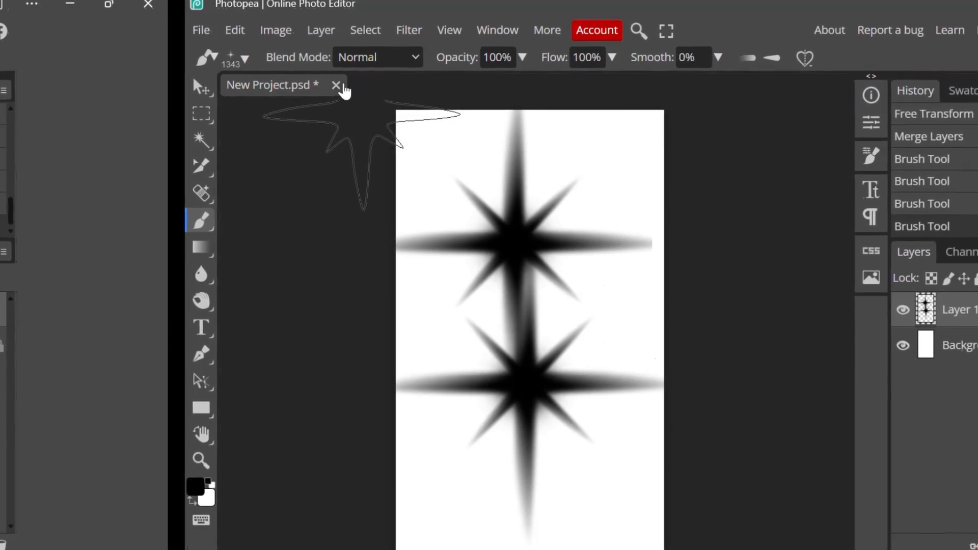
Close the star project and open the ring photo download.jpg
{"action": "mouse_move", "coordinate": [194, 30]}
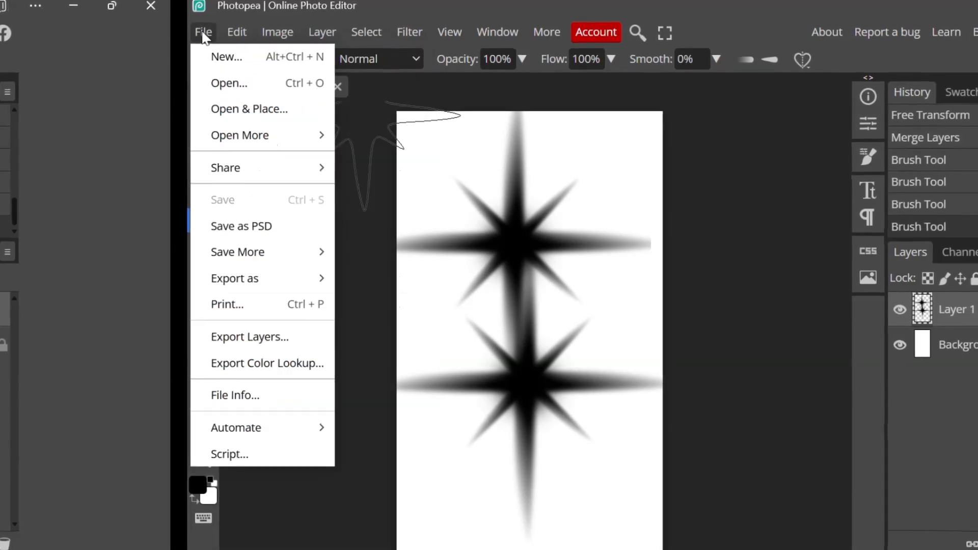
{"action": "left_click", "coordinate": [225, 54]}
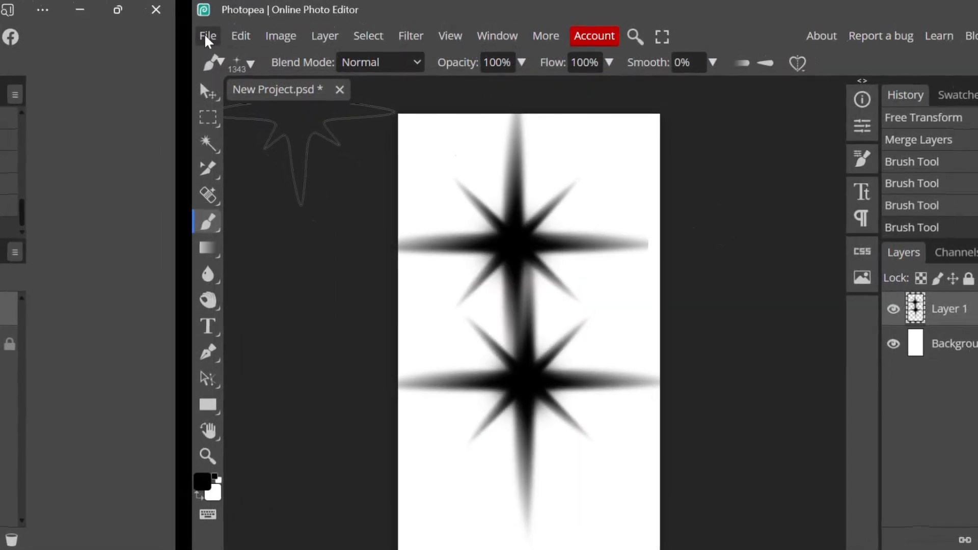
{"action": "left_click", "coordinate": [203, 36]}
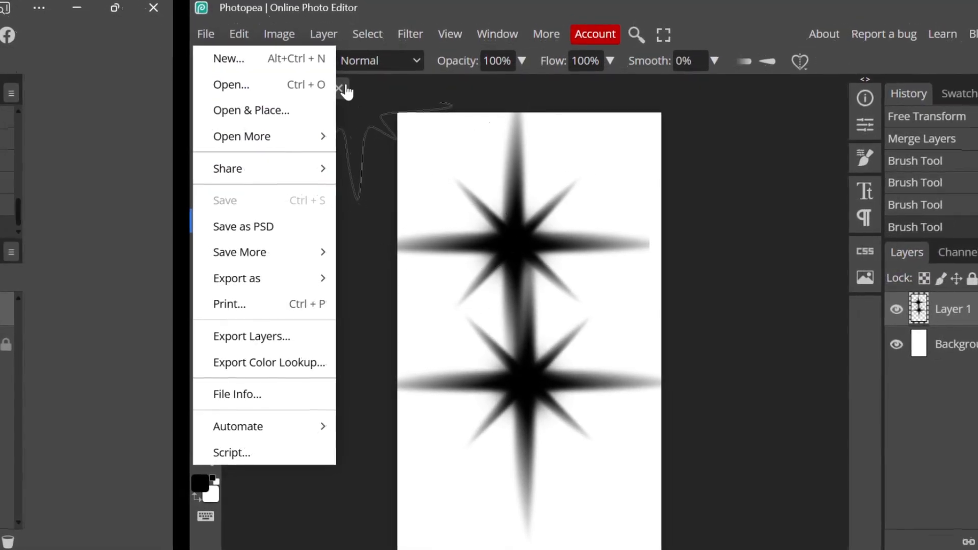
{"action": "left_click", "coordinate": [341, 91]}
{"action": "left_click", "coordinate": [810, 111]}
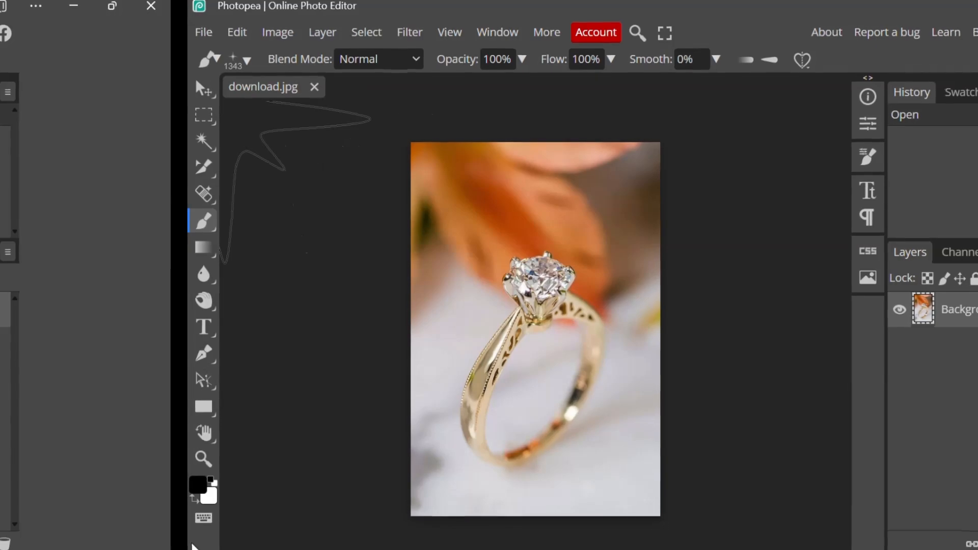
Set the foreground colour to light grey #d5d5d5
{"action": "left_click", "coordinate": [198, 485]}
{"action": "left_click_drag", "start_coordinate": [370, 325], "coordinate": [323, 217]}
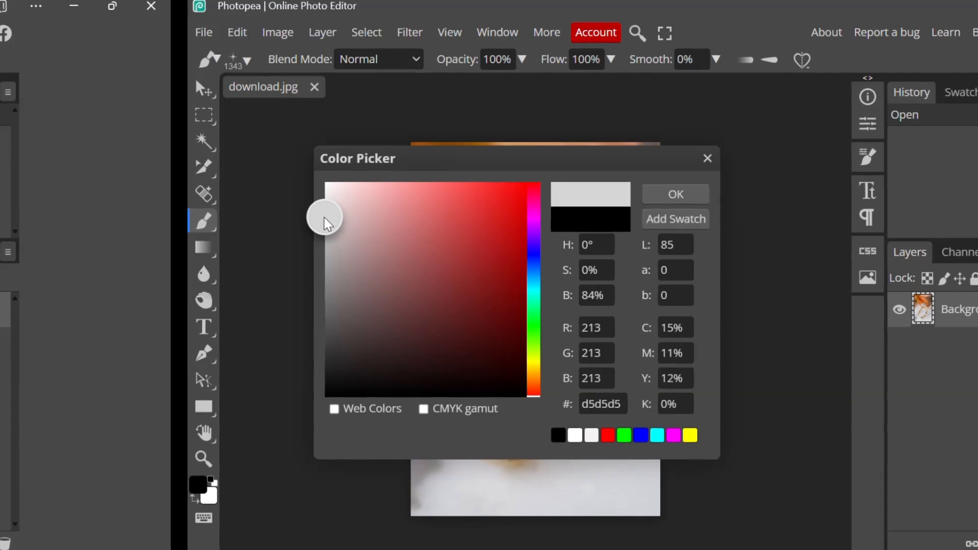
{"action": "left_click", "coordinate": [678, 196]}
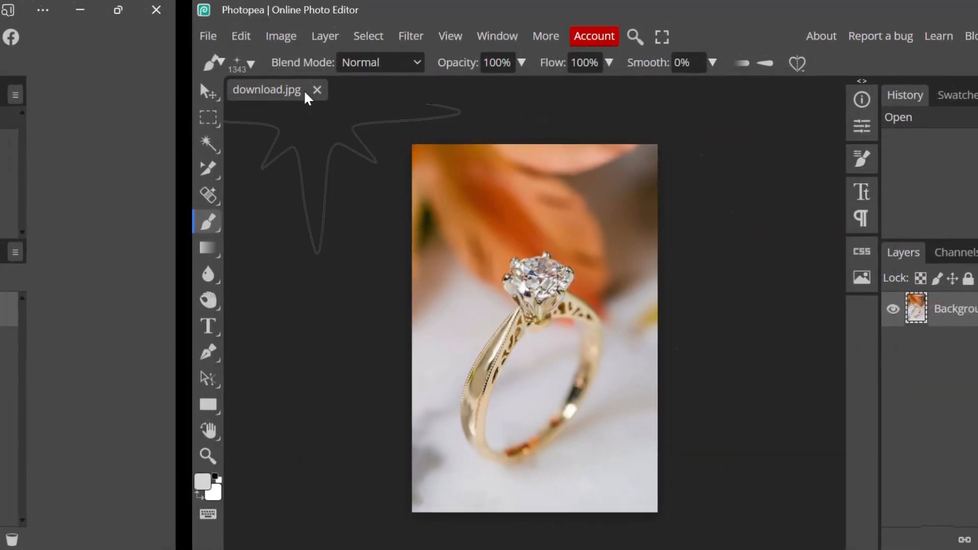
Set the star brush size to 82 px and stamp sparkles on the diamond's upper-left prong and right side
{"action": "left_click", "coordinate": [246, 58]}
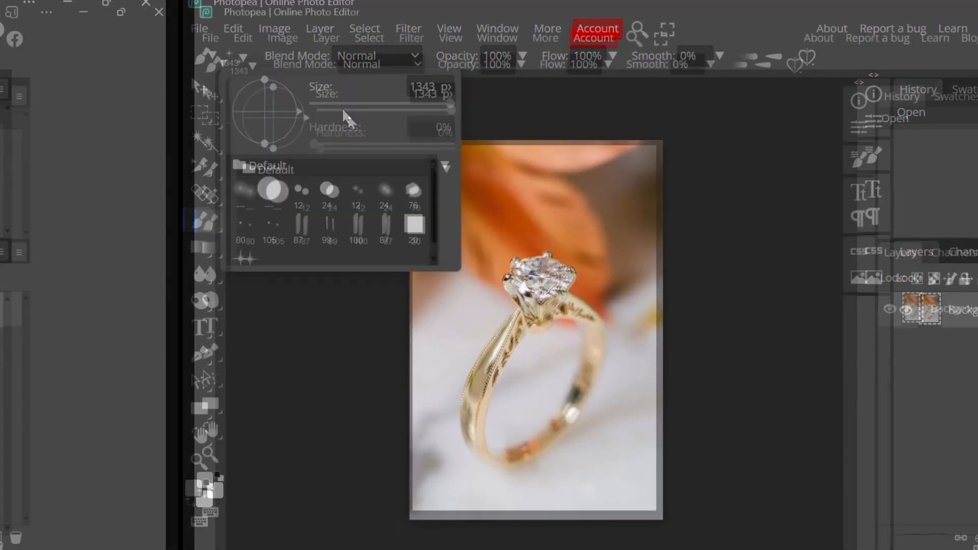
{"action": "left_click", "coordinate": [353, 108]}
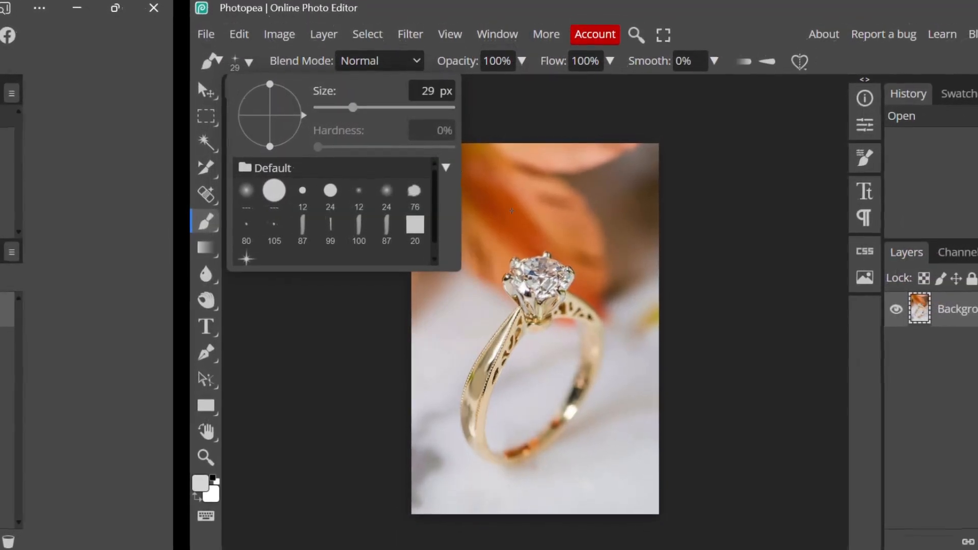
{"action": "left_click", "coordinate": [369, 105]}
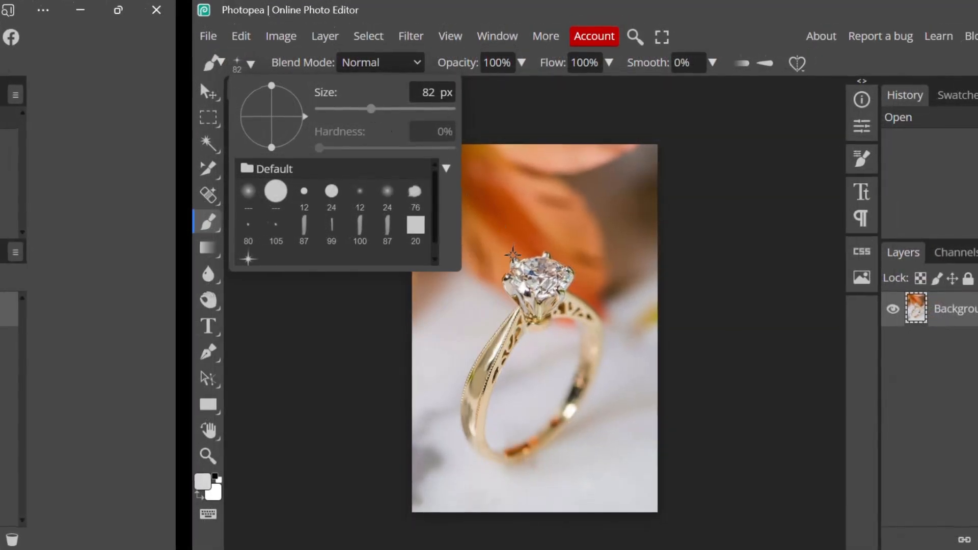
{"action": "left_click", "coordinate": [515, 258]}
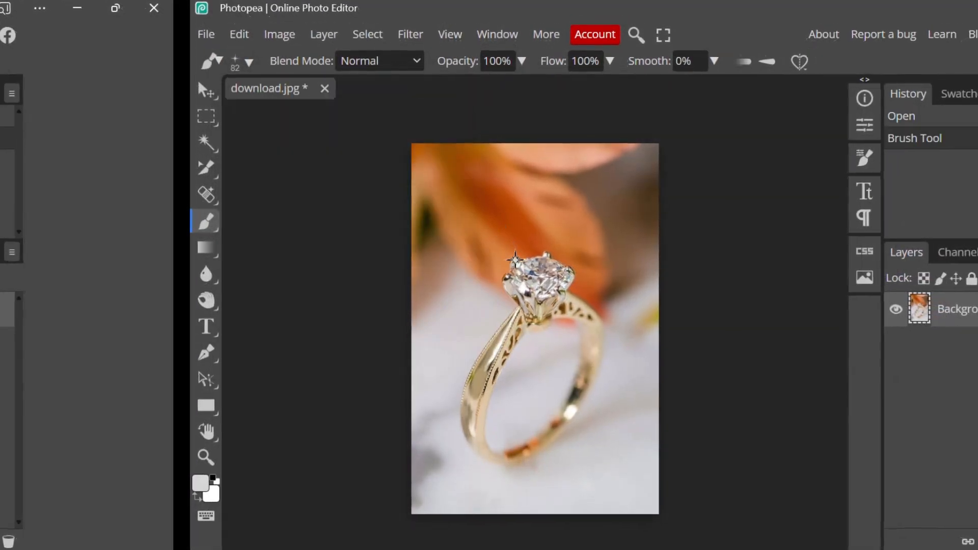
{"action": "left_click", "coordinate": [568, 290]}
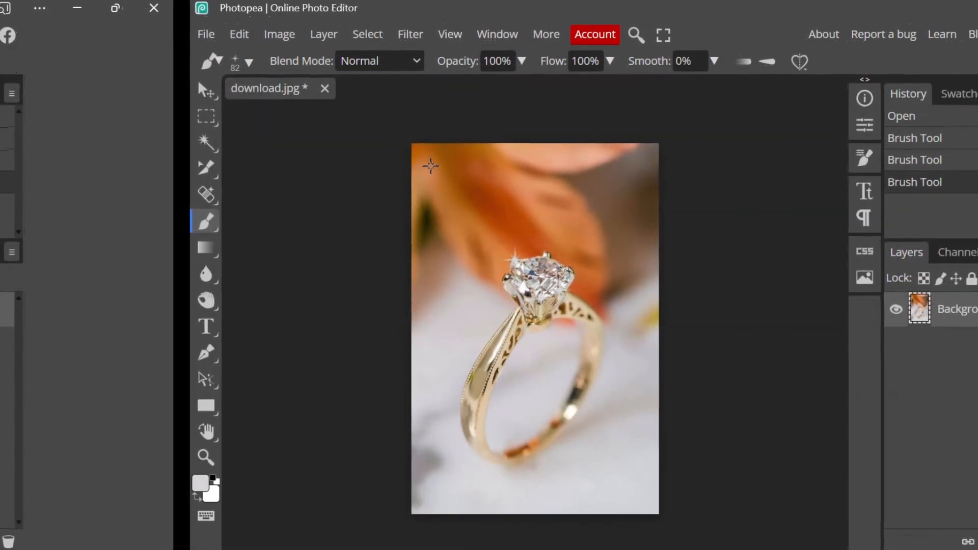
Enlarge the star brush to 113 px and stamp sparkles on the diamond's top prong and right edge
{"action": "left_click", "coordinate": [247, 56]}
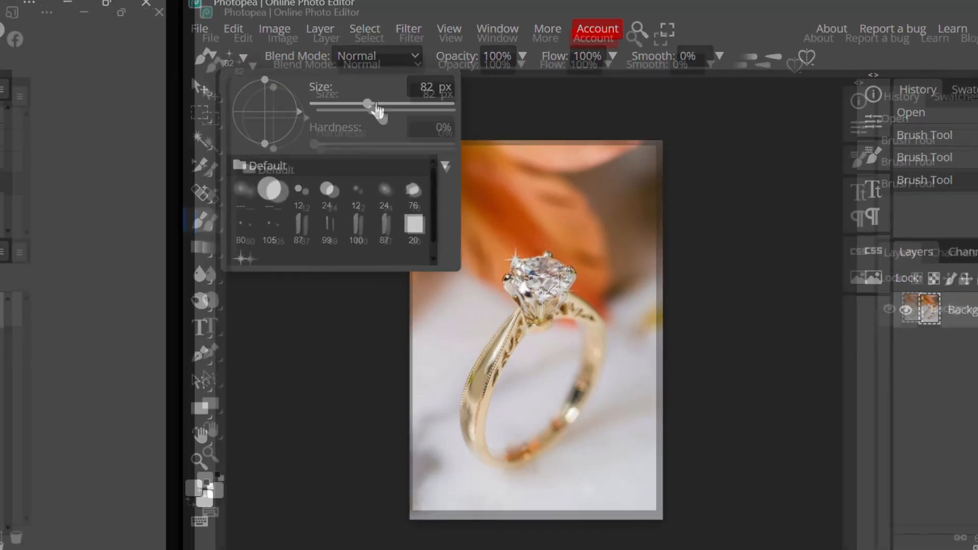
{"action": "left_click_drag", "start_coordinate": [377, 109], "coordinate": [379, 109]}
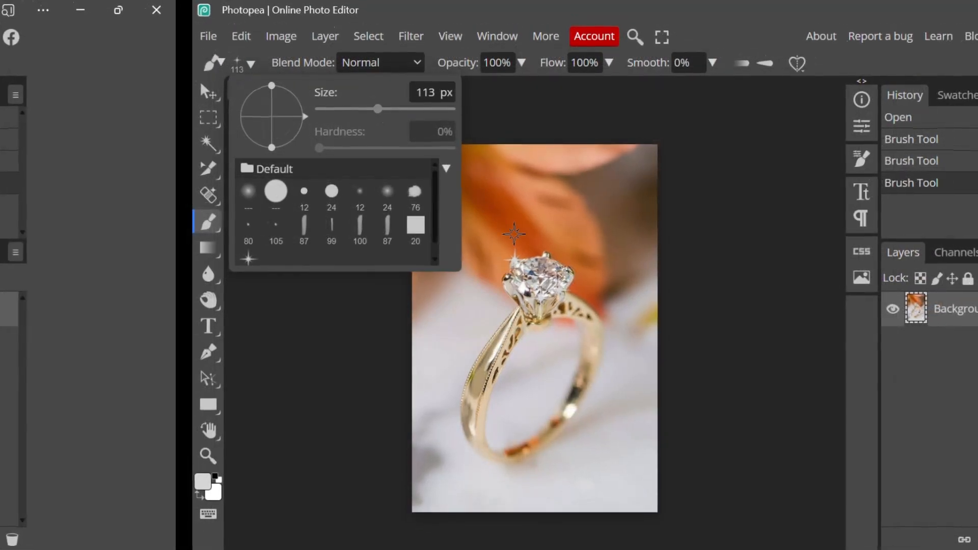
{"action": "left_click", "coordinate": [550, 252]}
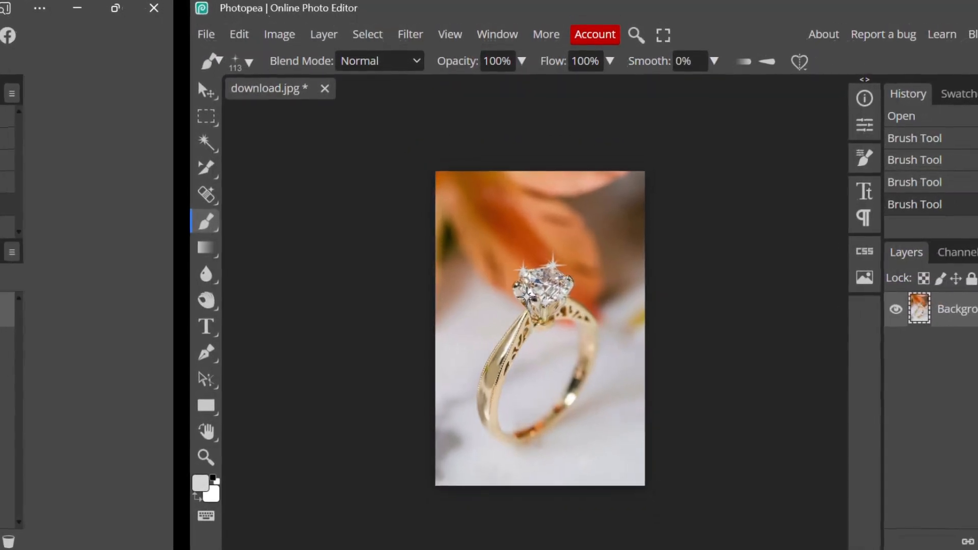
{"action": "left_click", "coordinate": [568, 281]}
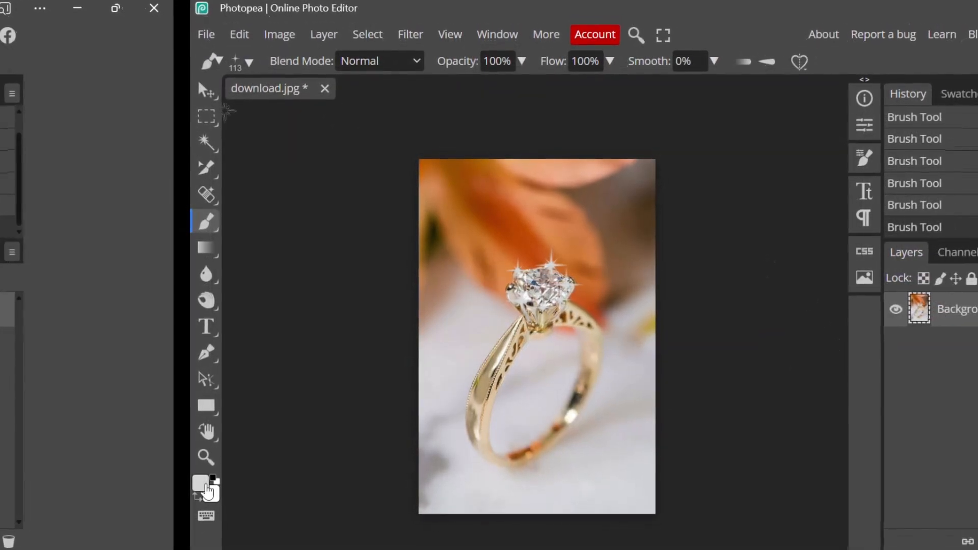
Change the foreground colour to a near-white tint and brighten the sparkles on the diamond with the star brush
{"action": "left_click", "coordinate": [204, 489]}
{"action": "left_click", "coordinate": [326, 190]}
{"action": "left_click_drag", "start_coordinate": [326, 191], "coordinate": [332, 182]}
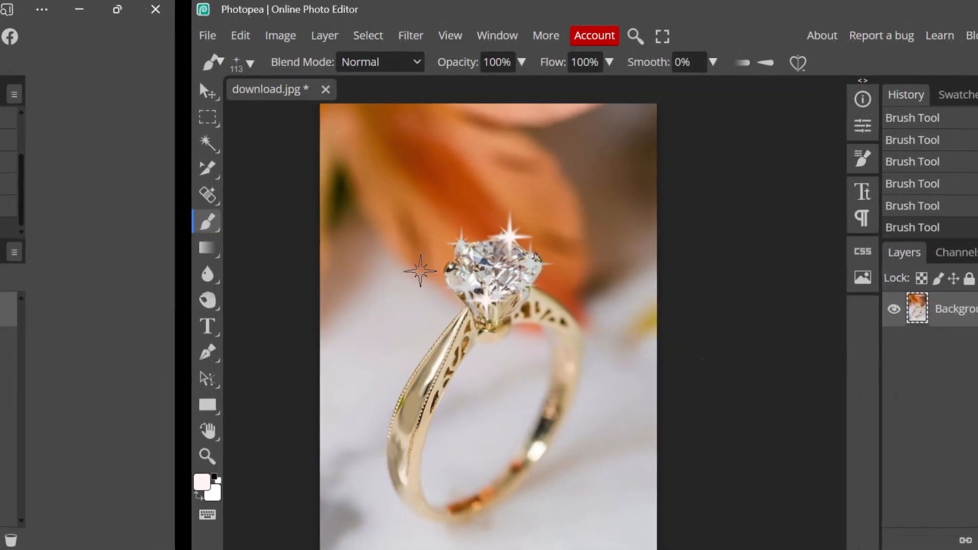
{"action": "scroll", "coordinate": [420, 270], "scroll_direction": "down", "scroll_amount": 3}
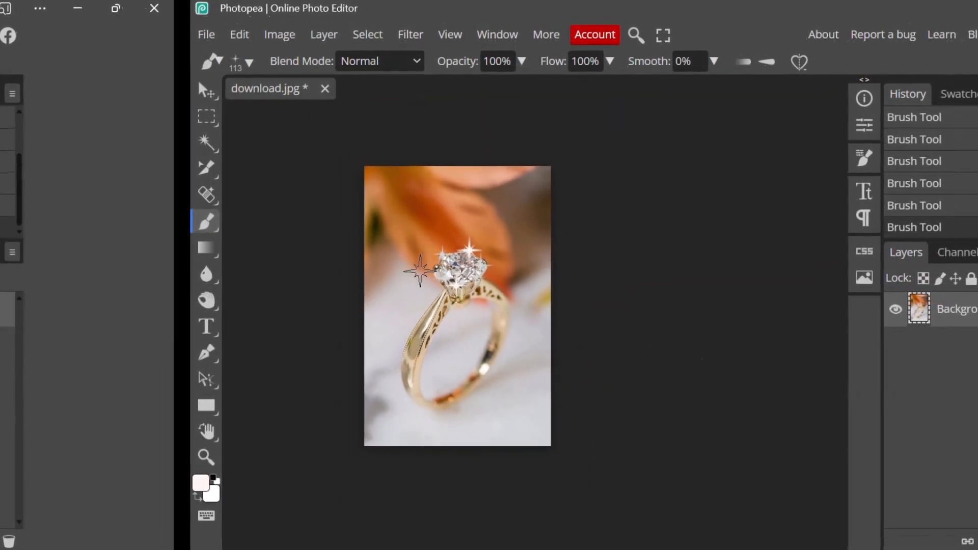